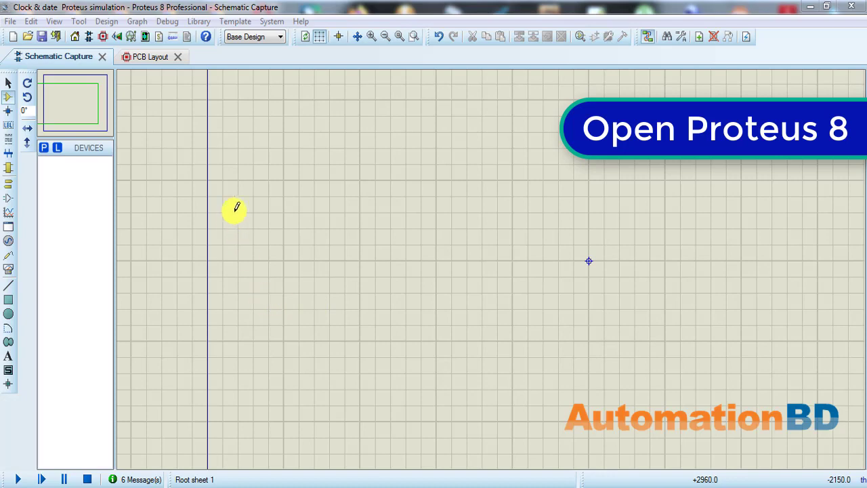
Search the device library for "ardu" and add the ARDUINO UNO to the project's device list.
click(42, 149)
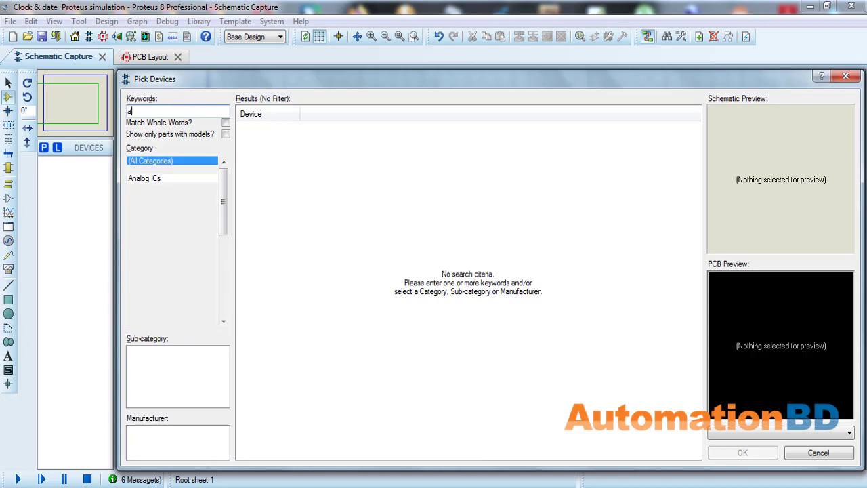
text(rdu)
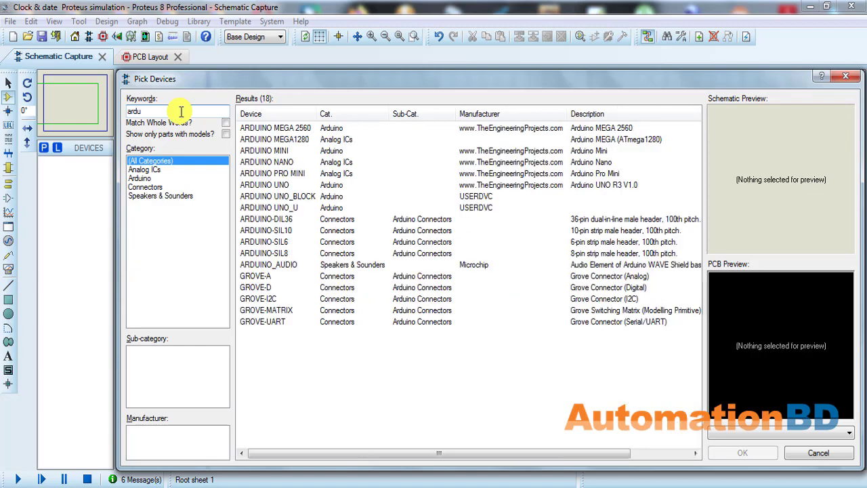
click(275, 184)
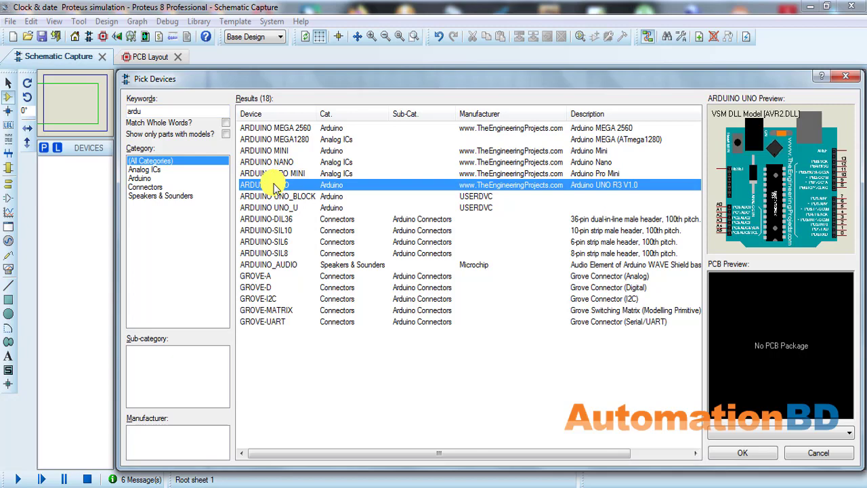
double_click(275, 184)
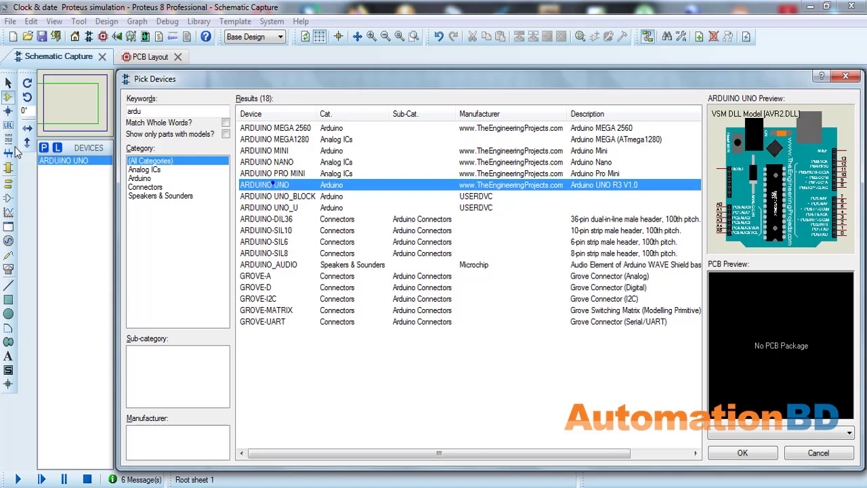
Search for "butt" and add the SPST push button BUTTON to the device list.
click(161, 111)
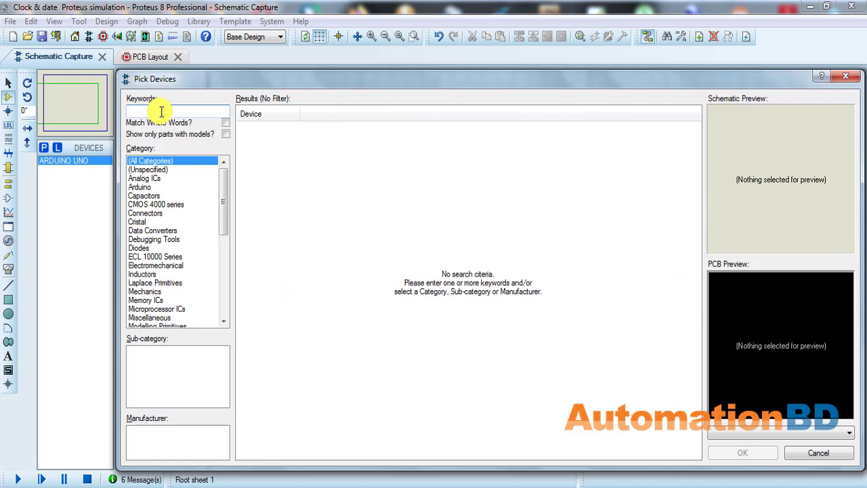
text(butt)
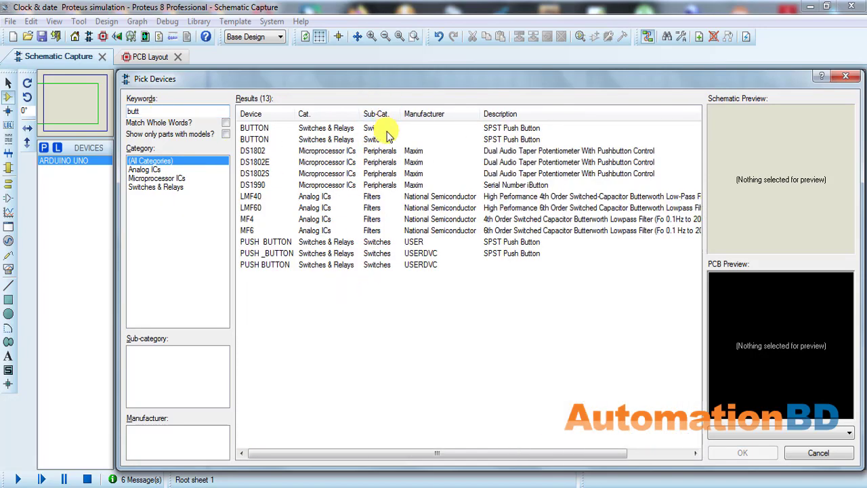
click(384, 129)
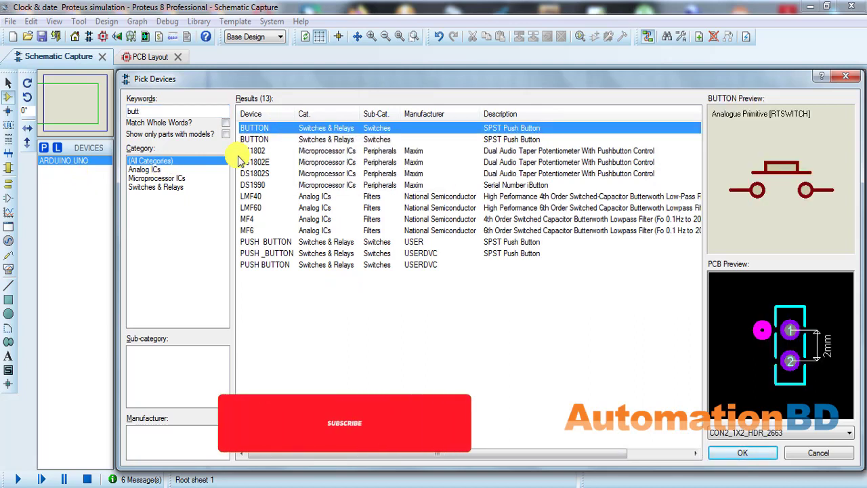
double_click(311, 128)
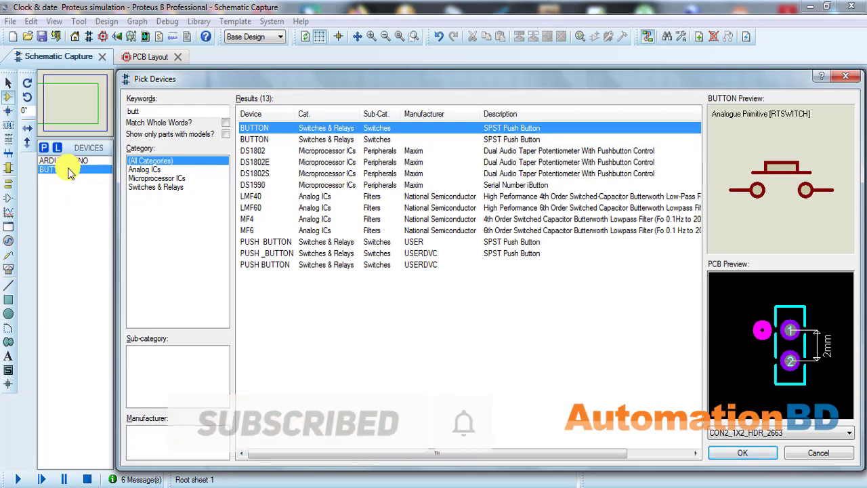
Add the generic non-electrolytic capacitor CAP from the Capacitors category, Generic sub-category, to the device list.
click(152, 111)
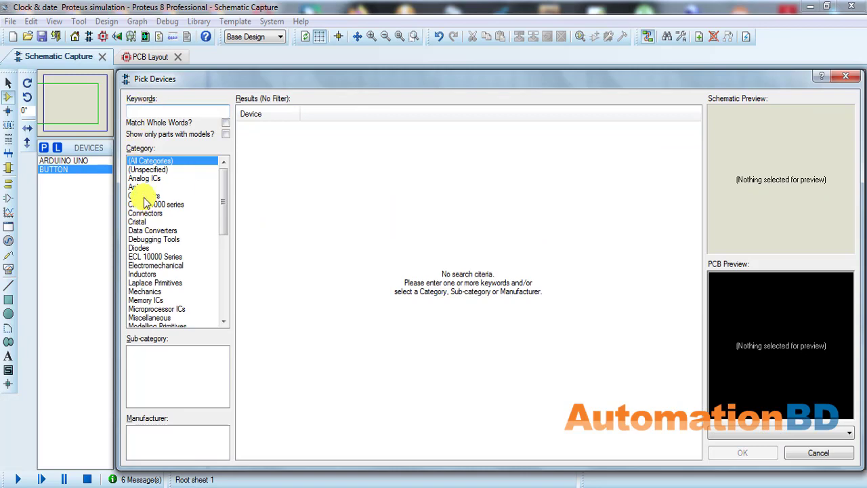
click(144, 196)
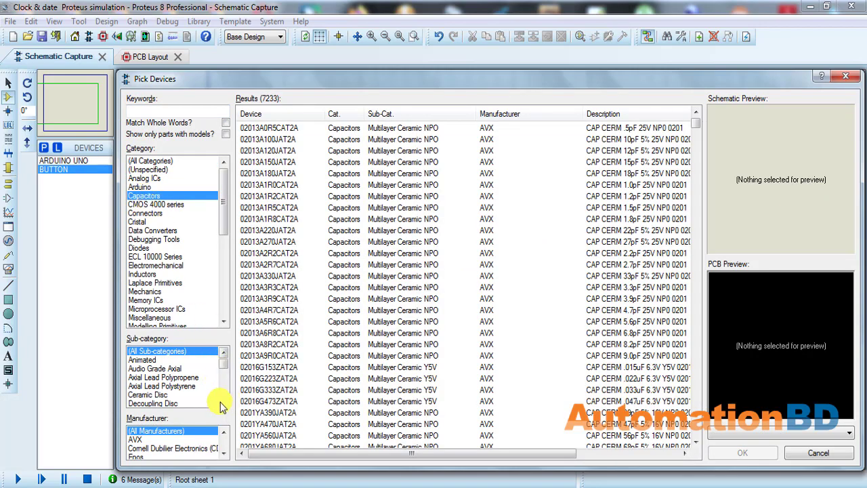
scroll(221, 401, down, 2)
click(150, 388)
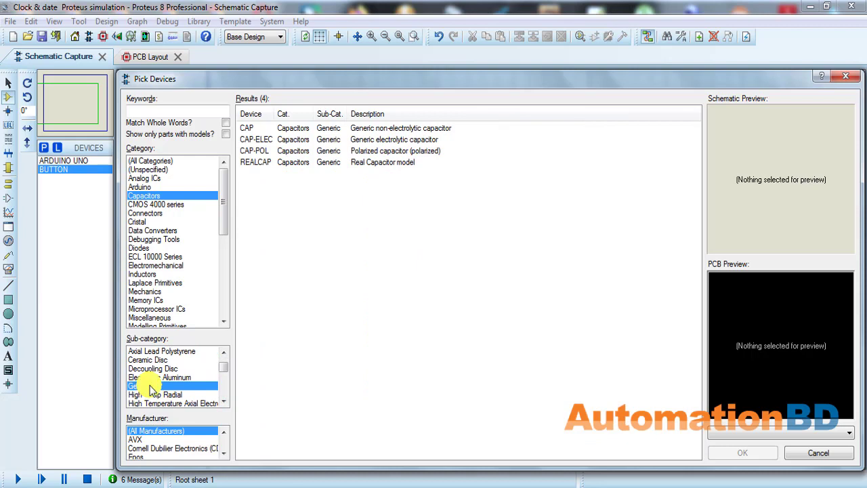
click(296, 130)
double_click(295, 130)
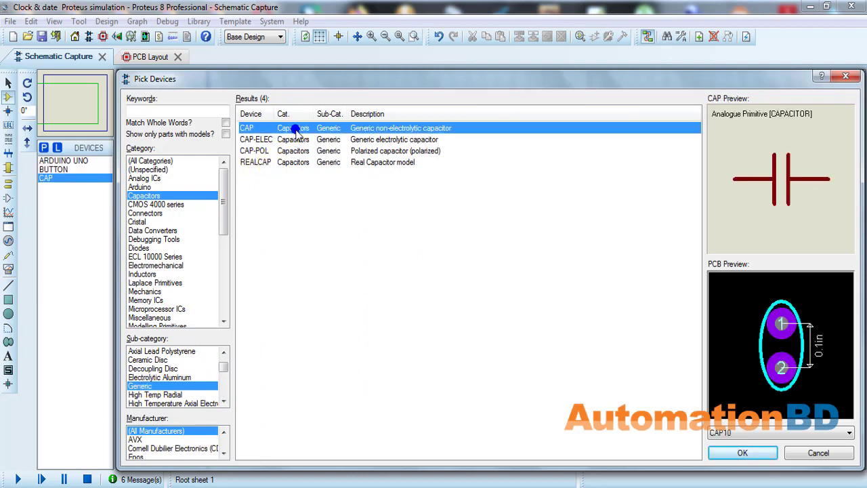
Search for "batt" and add the single-cell battery CELL to the device list.
click(182, 113)
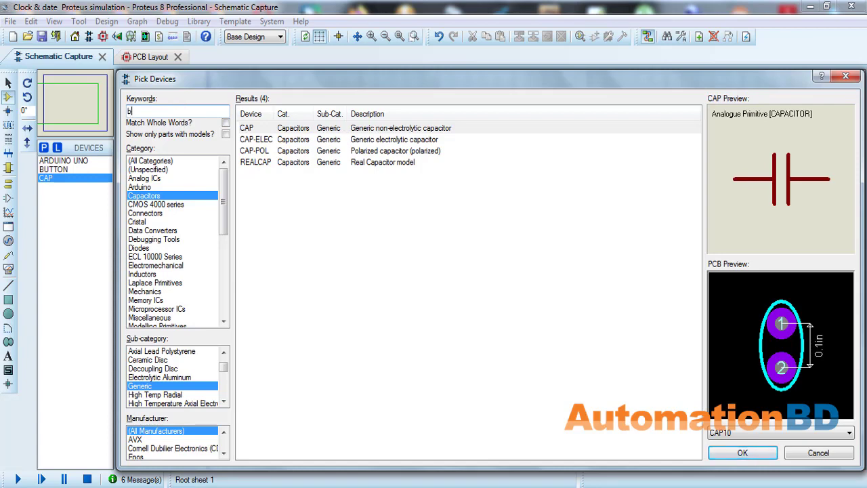
text(batt)
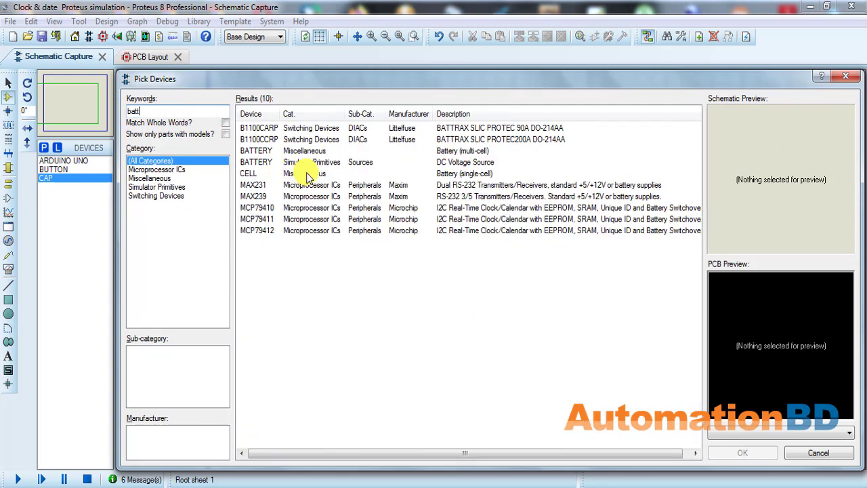
click(307, 175)
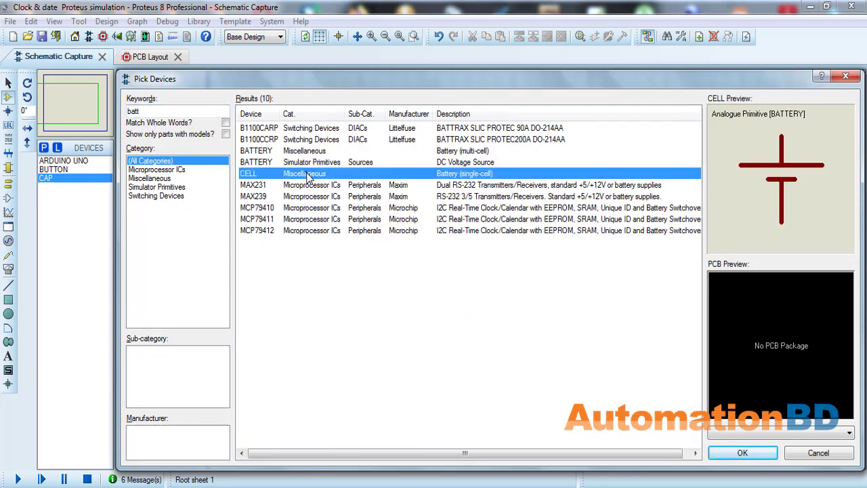
double_click(307, 175)
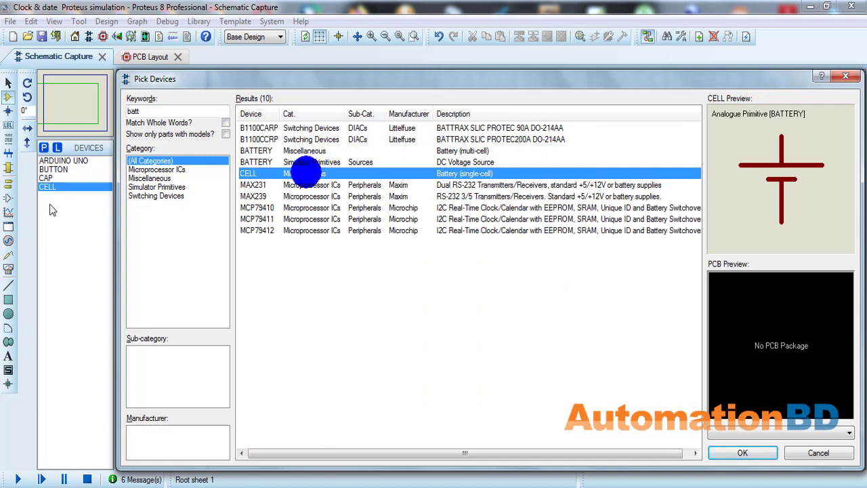
Search for "cry" and add the quartz CRYSTAL to the device list.
double_click(158, 107)
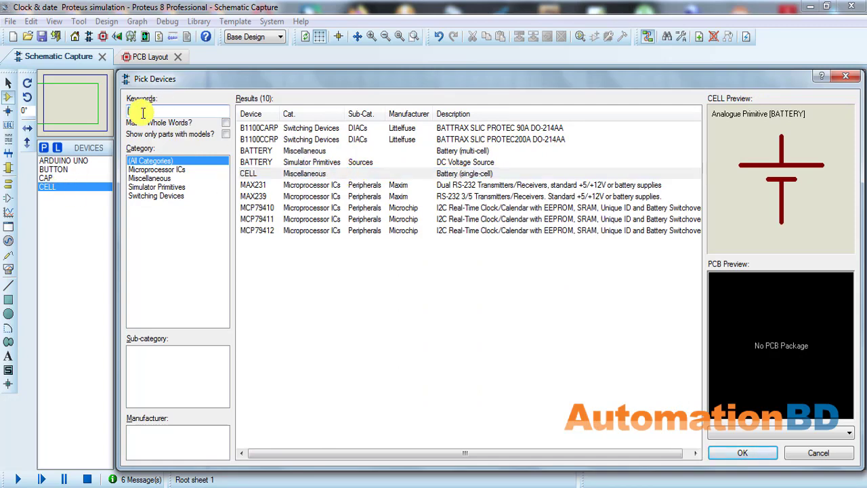
text(crystal)
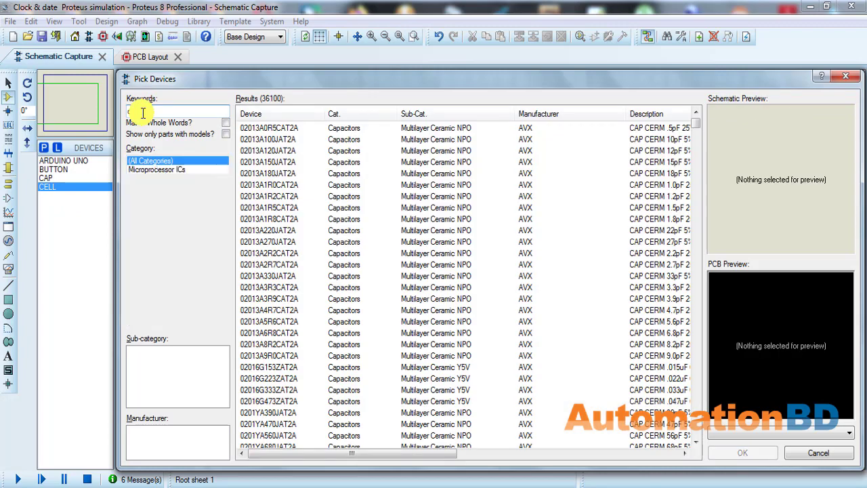
click(308, 130)
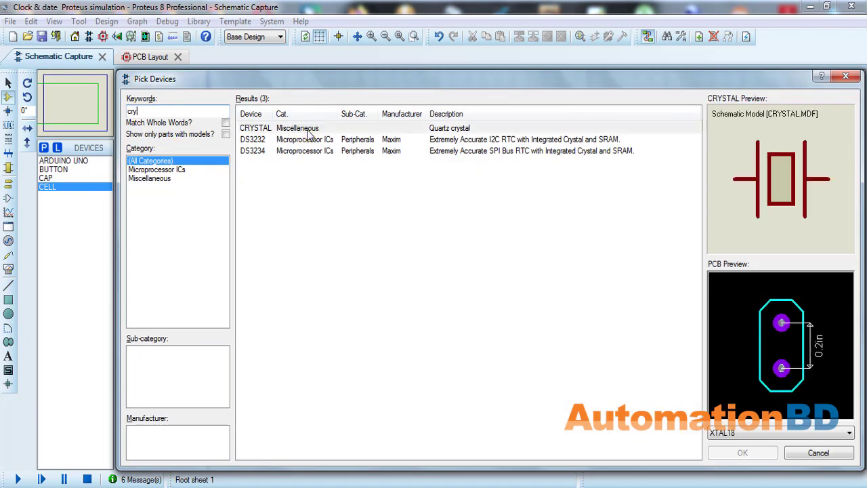
double_click(309, 130)
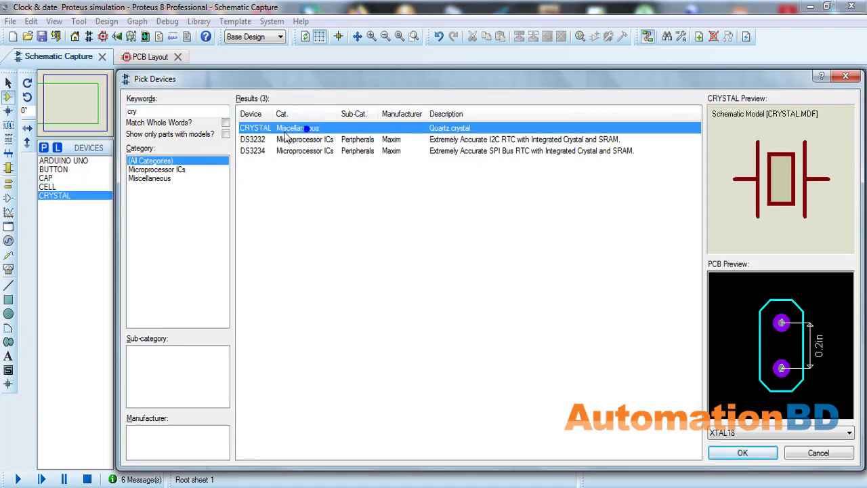
Search for "ds13" and add the DS1307 serial real-time clock to the device list.
click(141, 111)
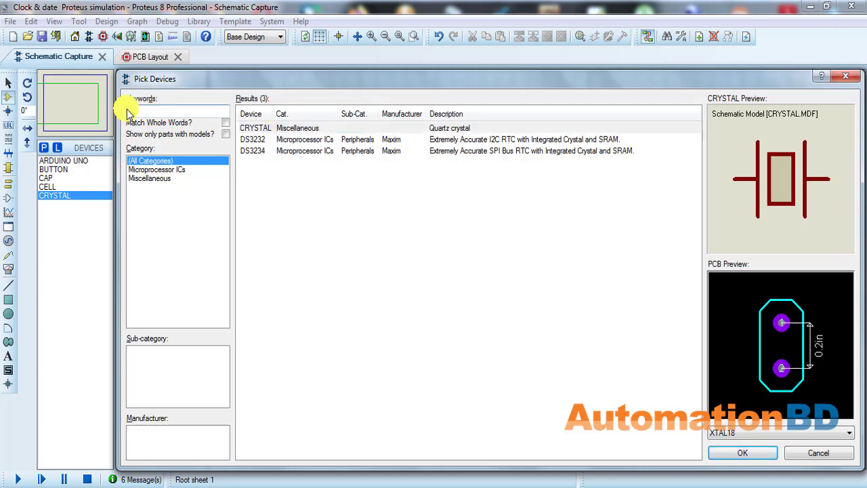
key(BackSpace)
key(BackSpace)
key(BackSpace)
key(BackSpace)
key(BackSpace)
key(BackSpace)
key(BackSpace)
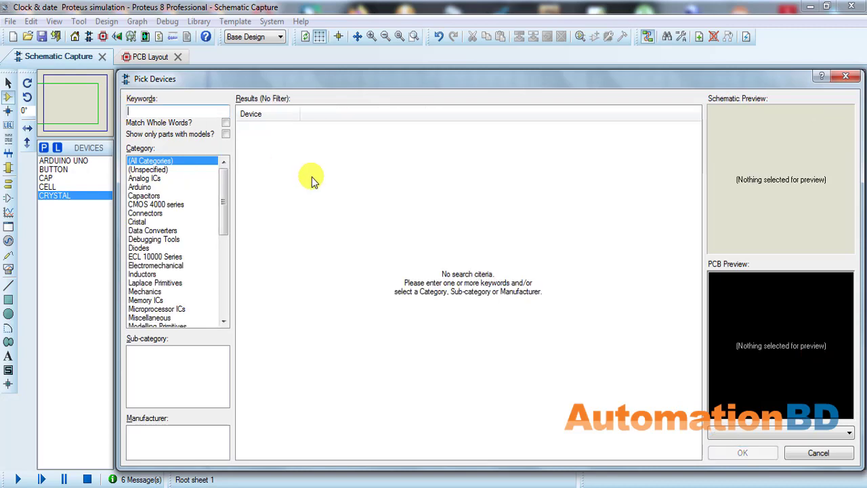
text(ds13)
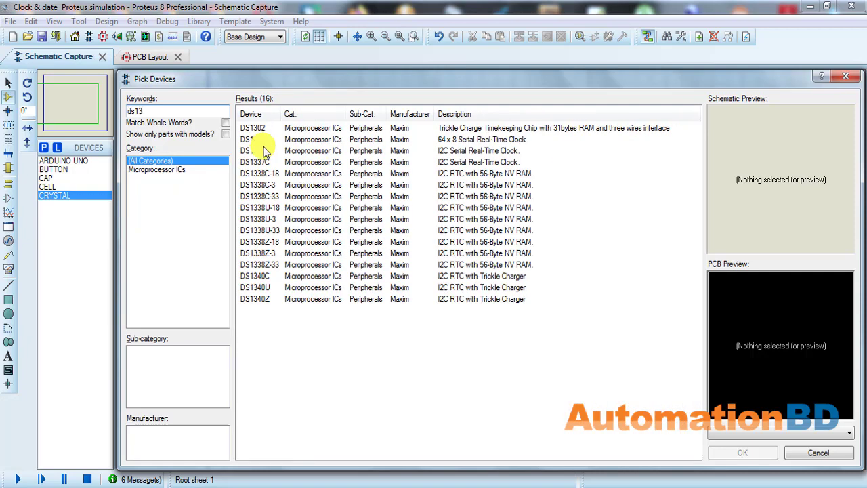
click(296, 129)
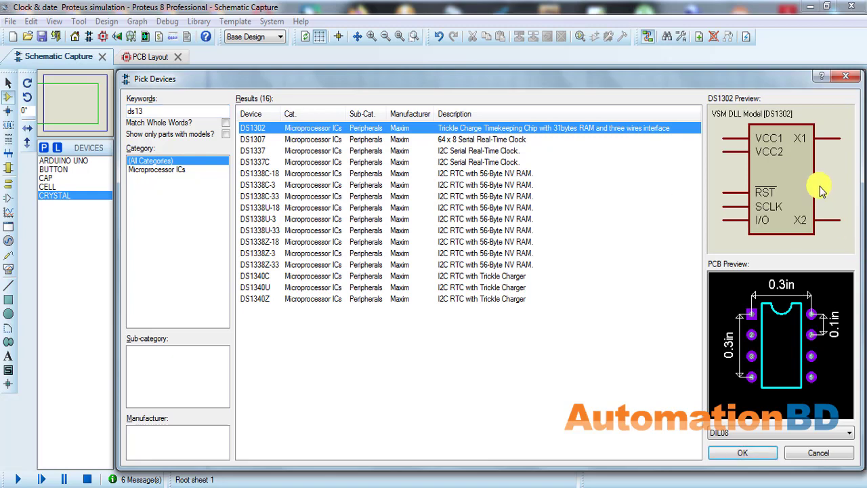
click(301, 139)
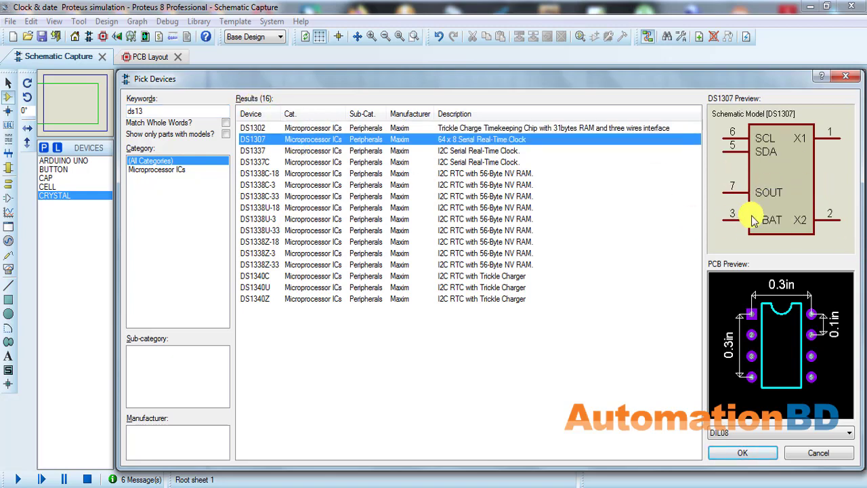
double_click(284, 140)
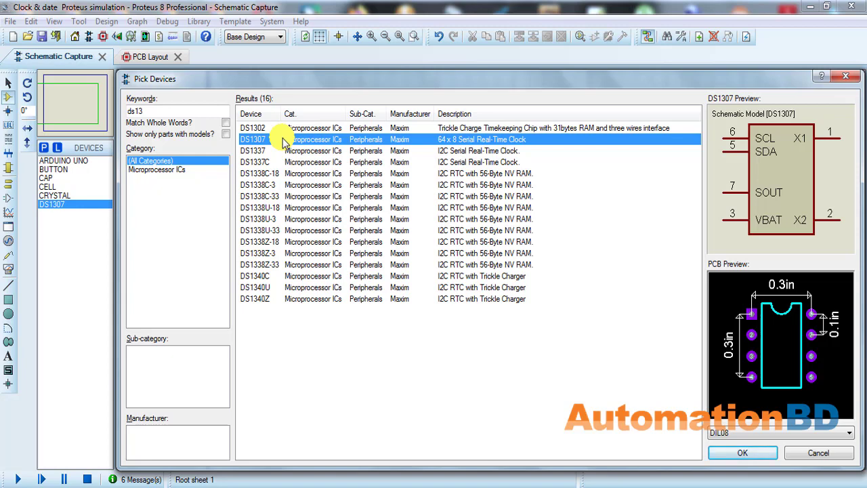
Search for "lcd" and add the LM016L 16x2 alphanumeric LCD to the device list.
double_click(128, 109)
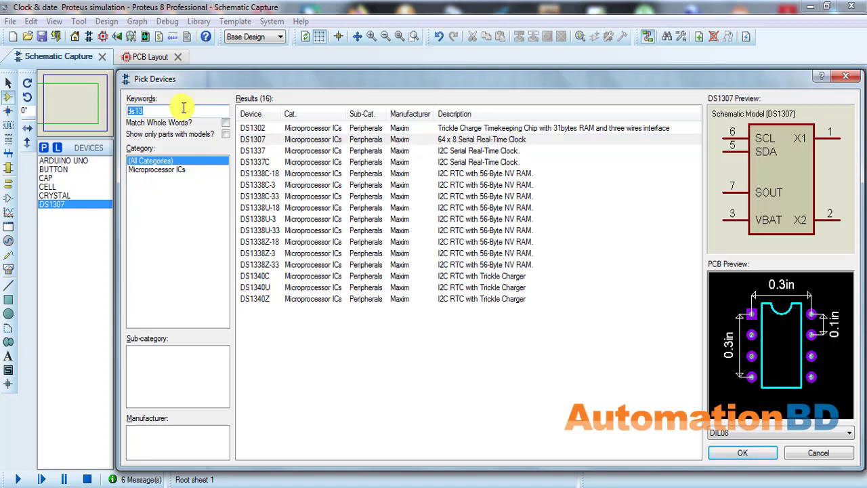
text(l)
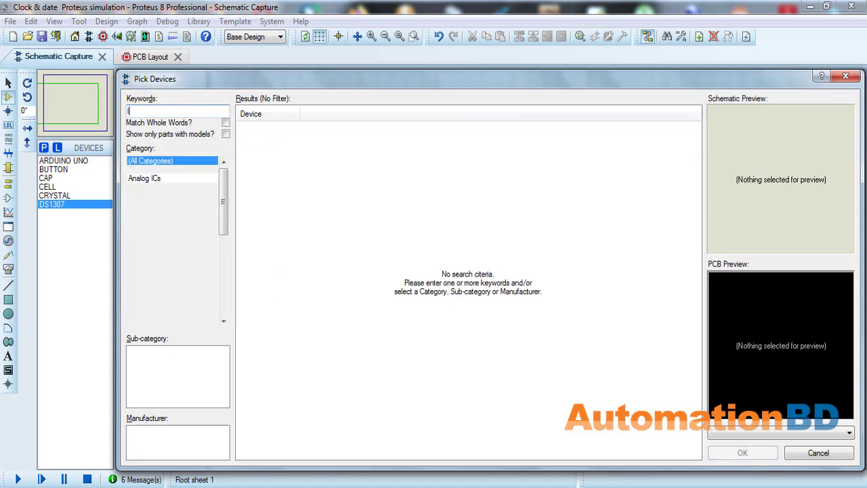
text(cd)
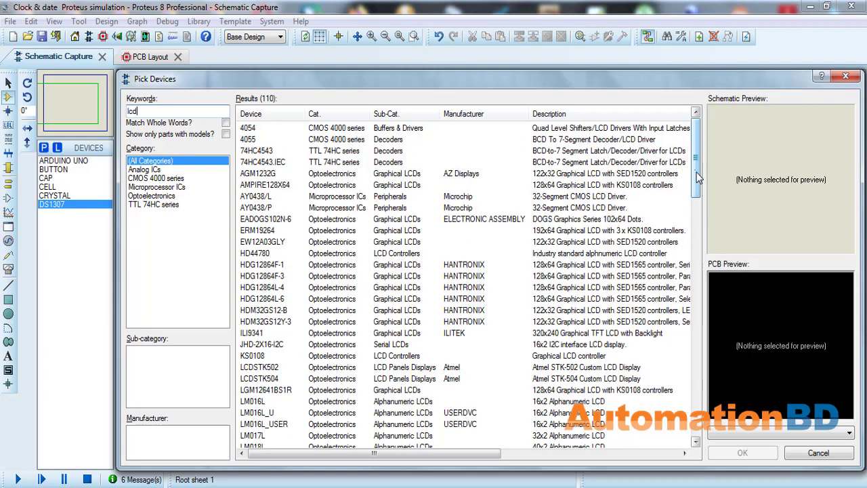
drag(698, 178, 703, 212)
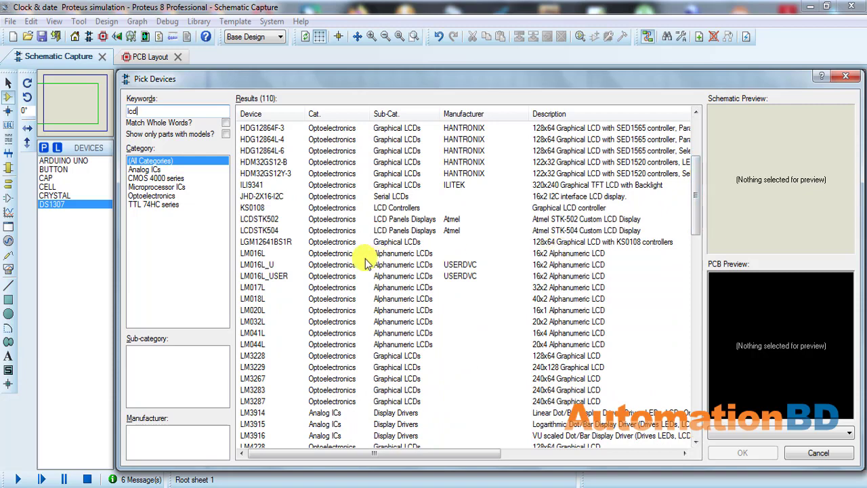
click(309, 253)
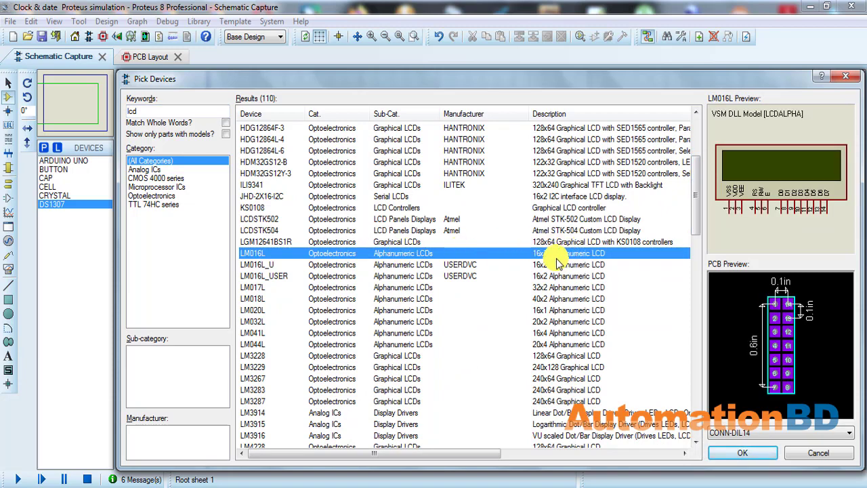
double_click(391, 257)
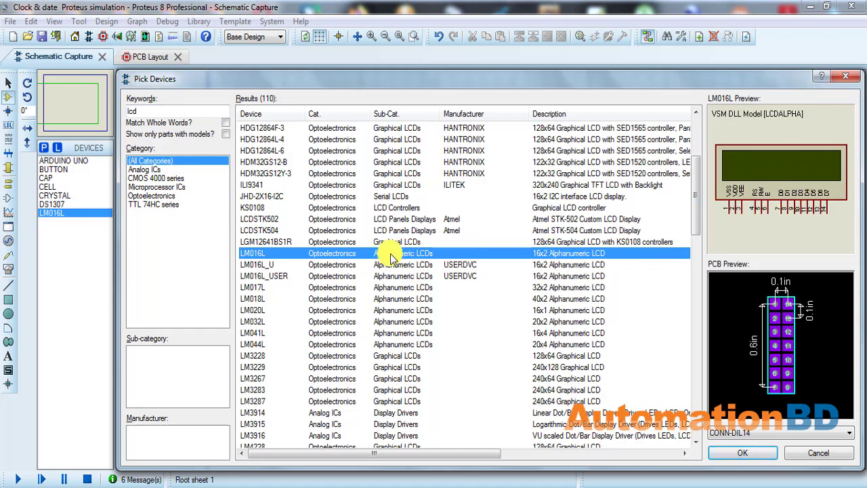
Search for "pot" and add the POT-HG interactive potentiometer with the PRE-SQ1 package to the device list.
click(162, 108)
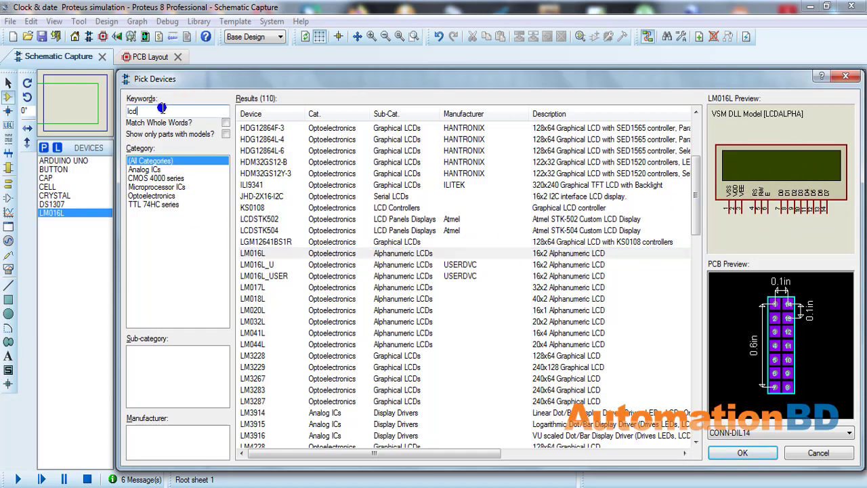
text(p)
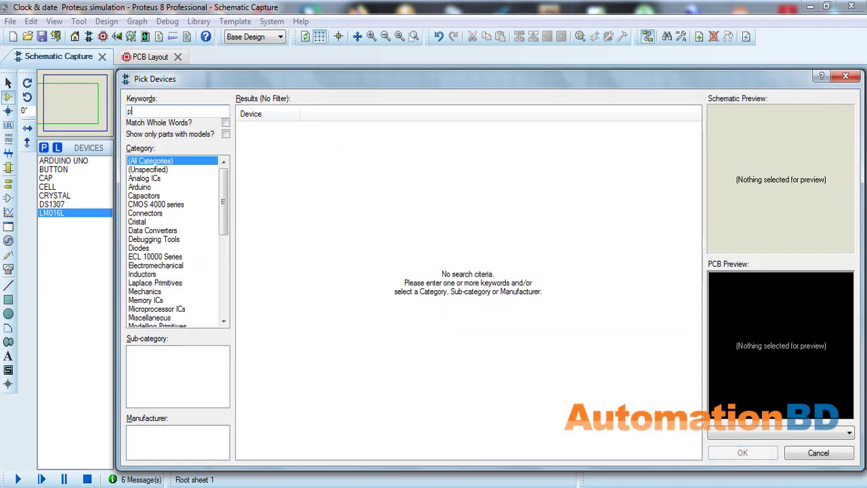
text(ot)
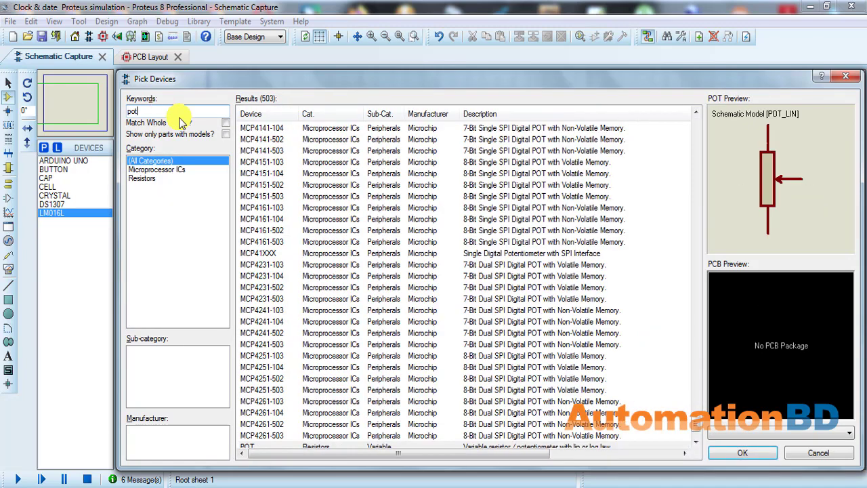
key(Down)
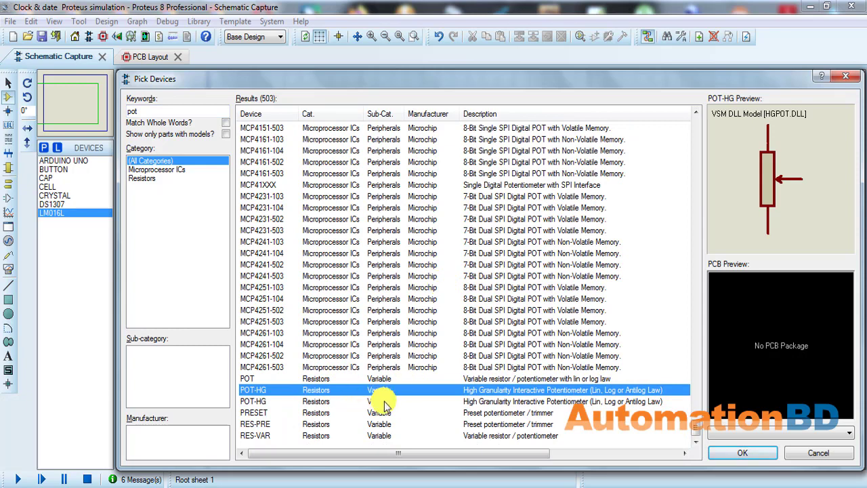
click(261, 403)
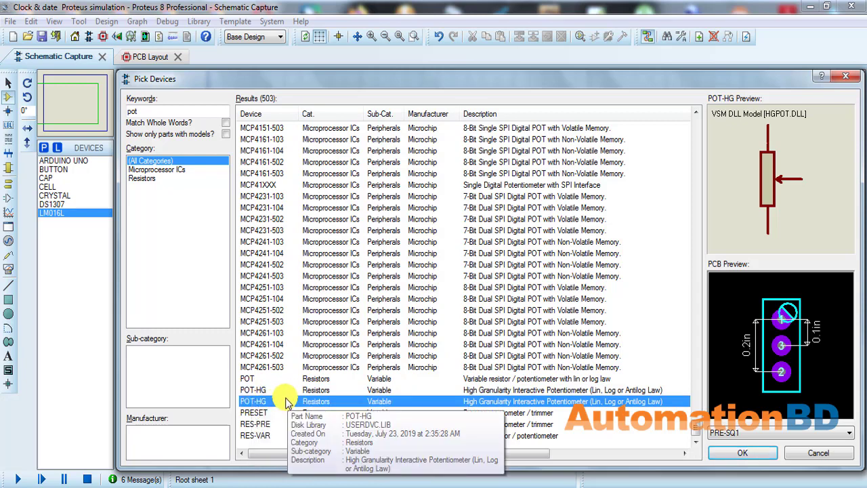
double_click(285, 401)
Clear the keyword, add the RES symbol from the Generic sub-category of Resistors to the device list, and finish picking devices.
click(139, 109)
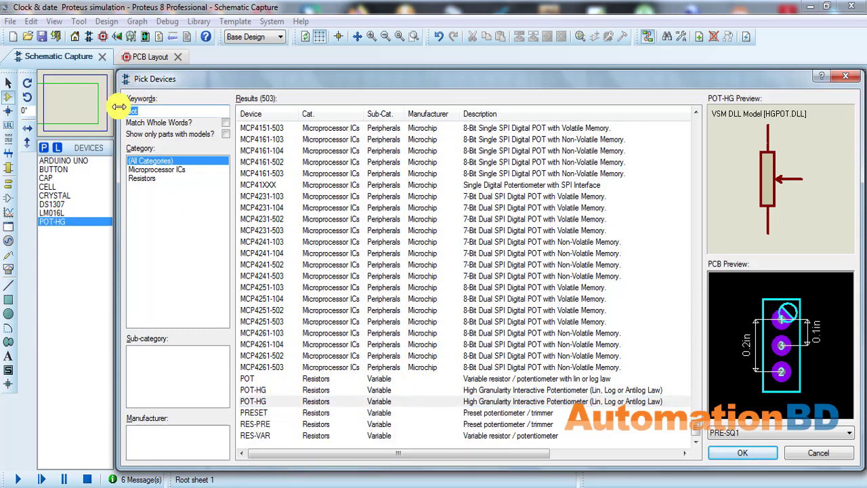
key(BackSpace)
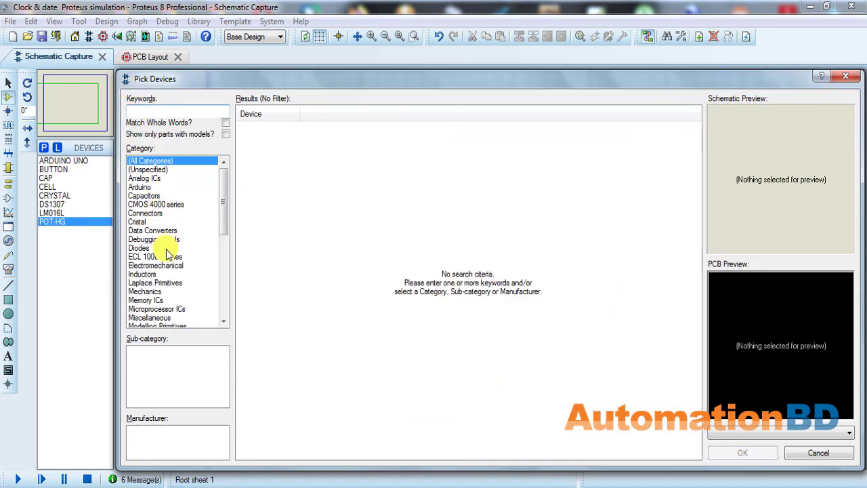
click(143, 274)
scroll(149, 276, down, 4)
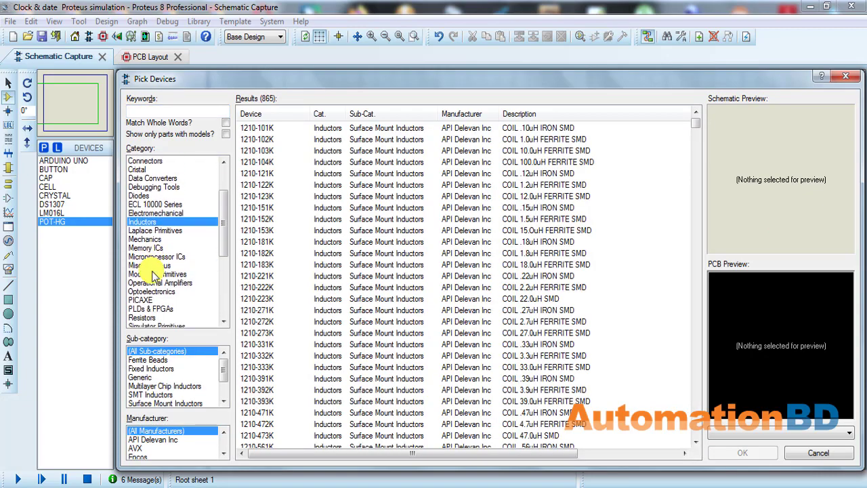
click(142, 265)
scroll(223, 396, down, 6)
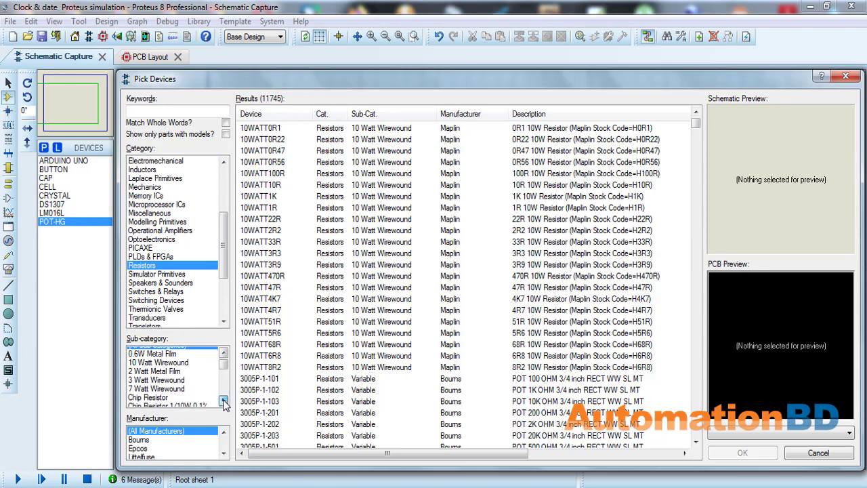
scroll(224, 400, down, 1)
click(140, 385)
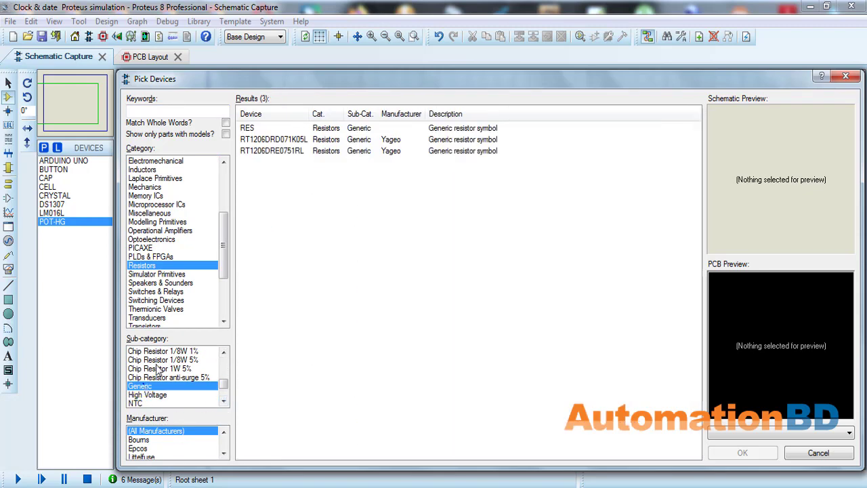
double_click(290, 128)
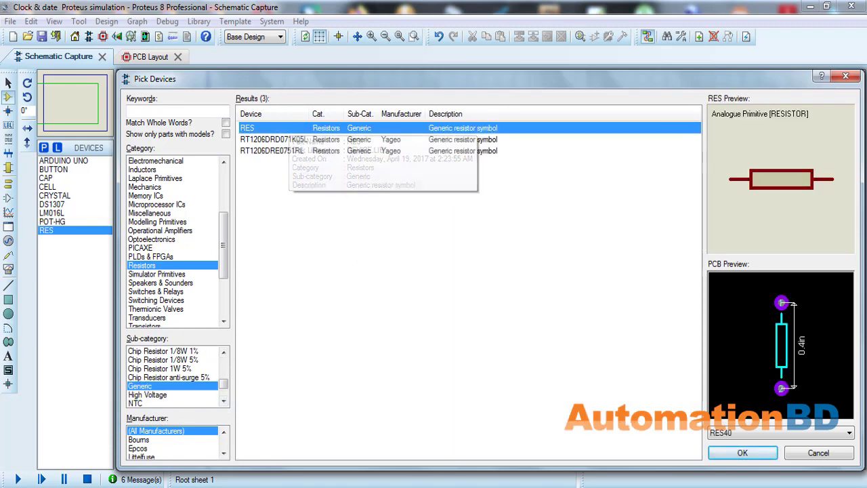
click(744, 453)
Place the ARDUINO UNO board near the middle of the schematic sheet.
click(63, 161)
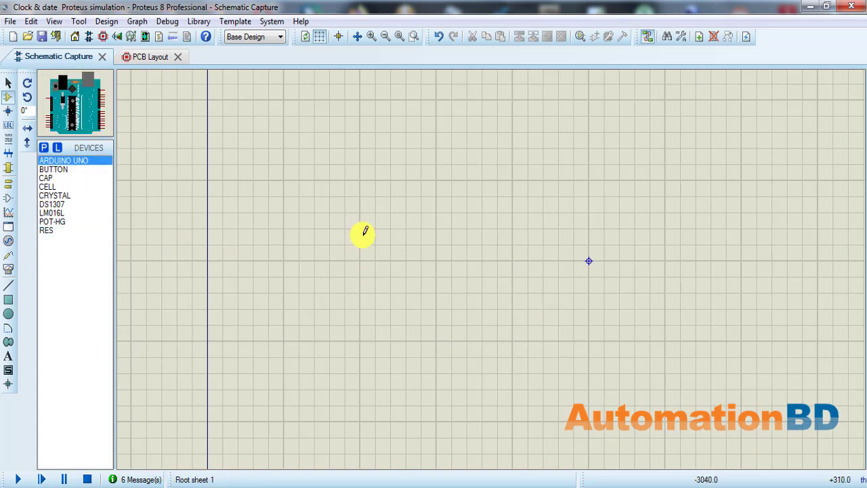
scroll(434, 245, down, 4)
scroll(490, 264, up, 3)
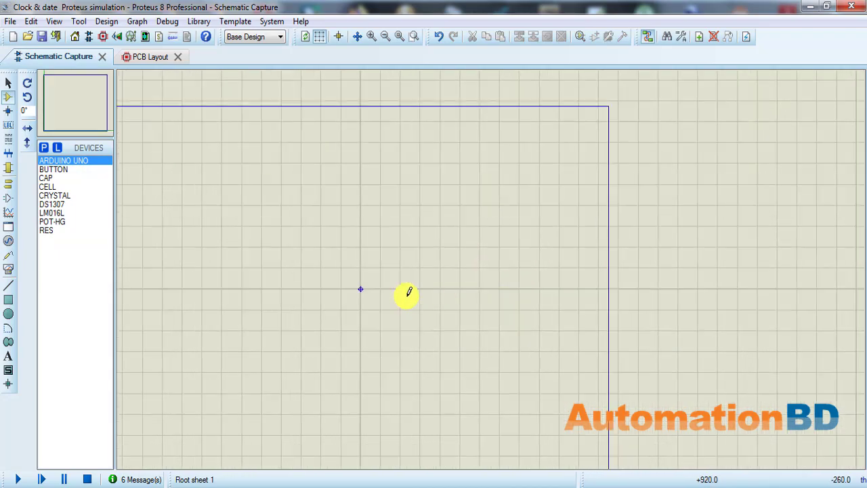
scroll(409, 293, down, 2)
scroll(491, 263, up, 3)
click(366, 245)
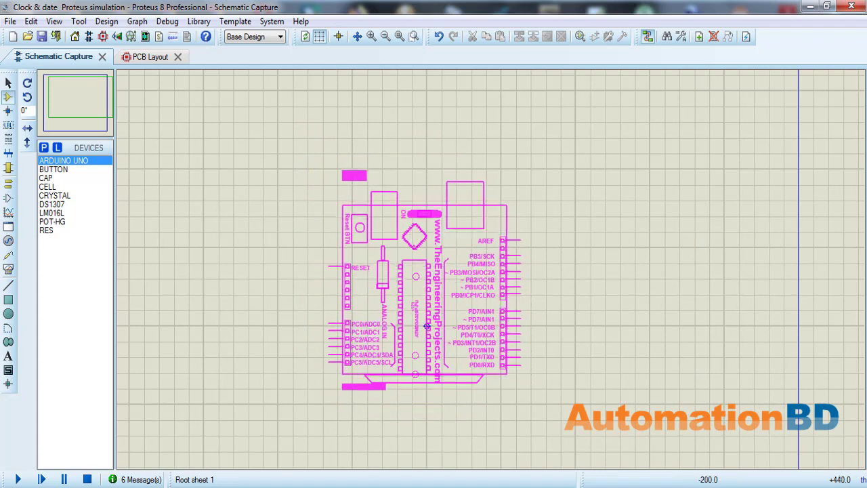
click(435, 323)
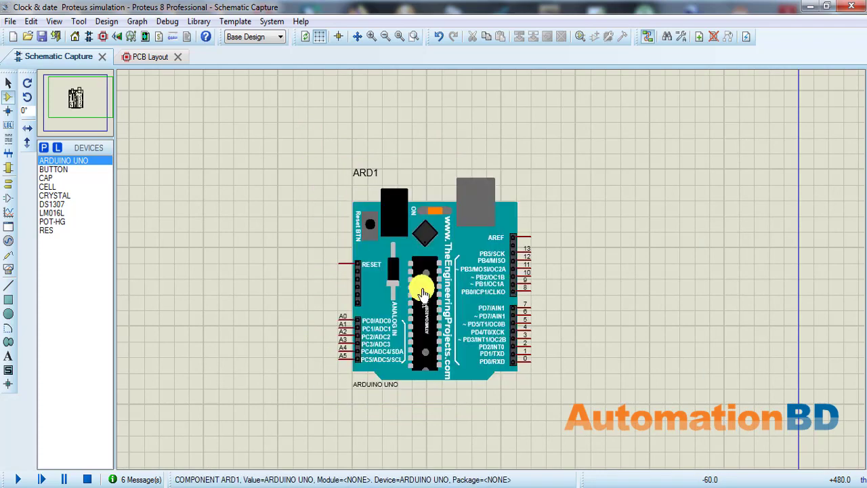
Place the LM016L LCD above and to the right of the Arduino board.
click(58, 213)
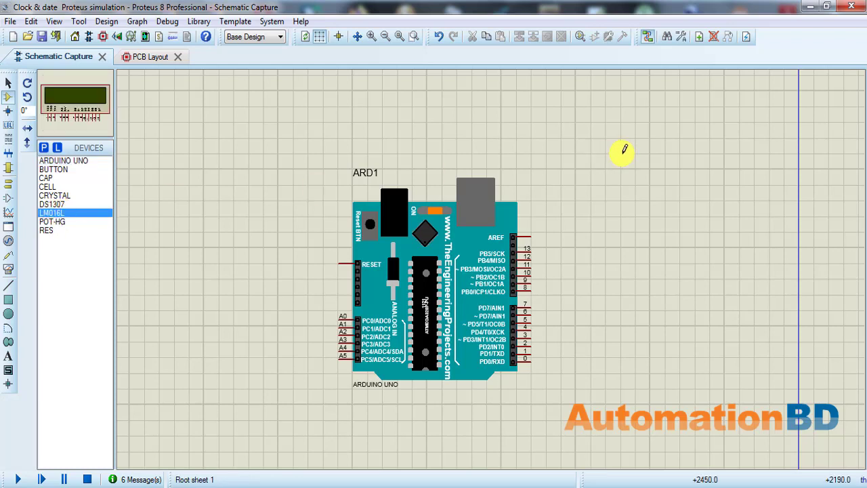
click(624, 151)
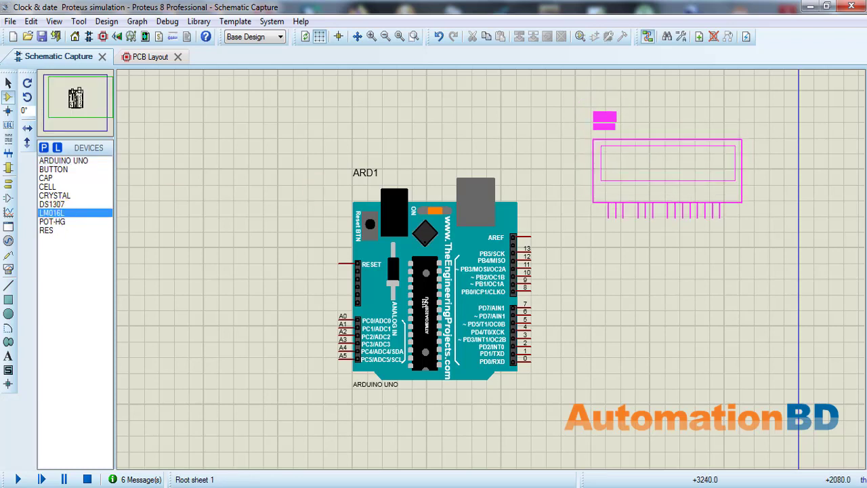
click(669, 181)
Wire Arduino pins 2, 3, 4 and 5 to the LCD data pins D7, D6, D5 and D4 respectively.
scroll(651, 237, up, 1)
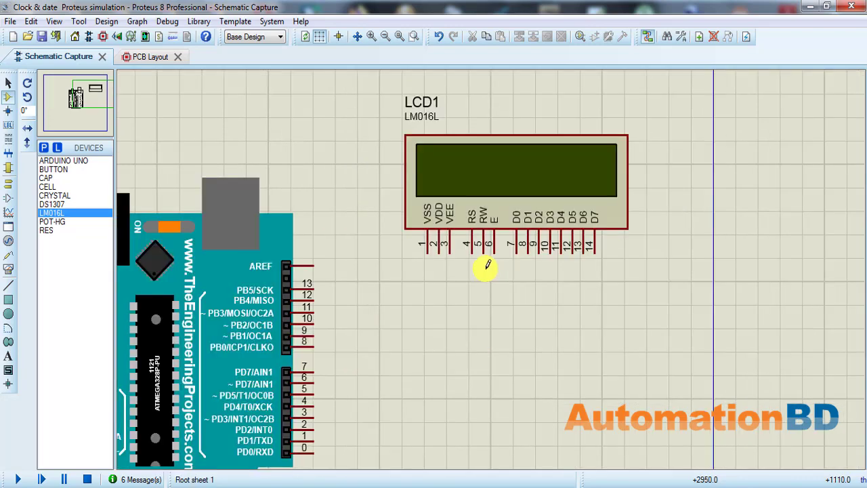
scroll(385, 372, up, 1)
scroll(566, 239, down, 1)
scroll(567, 239, up, 1)
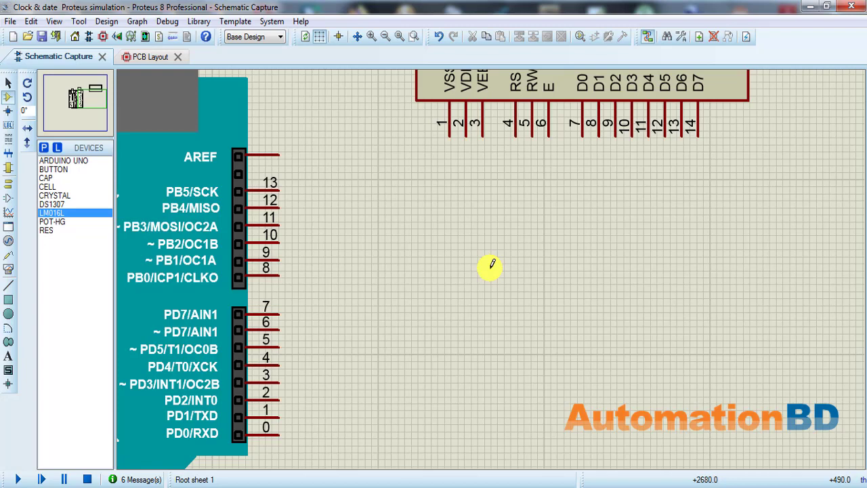
click(279, 399)
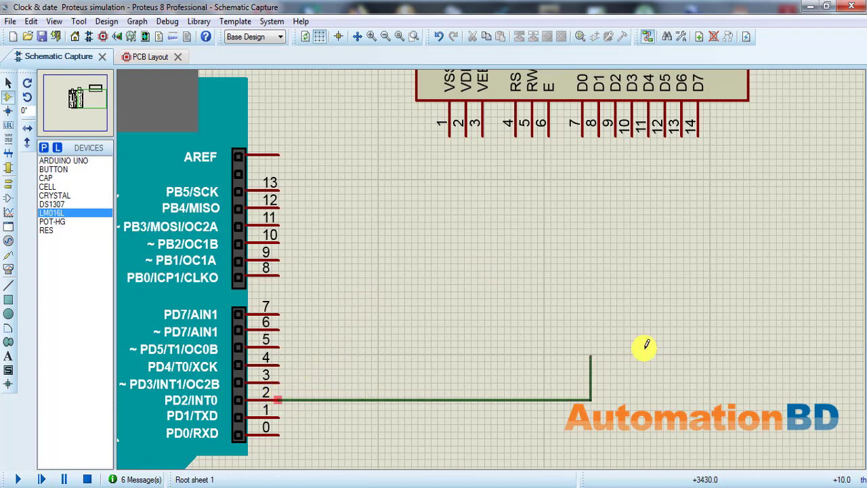
click(698, 130)
click(681, 133)
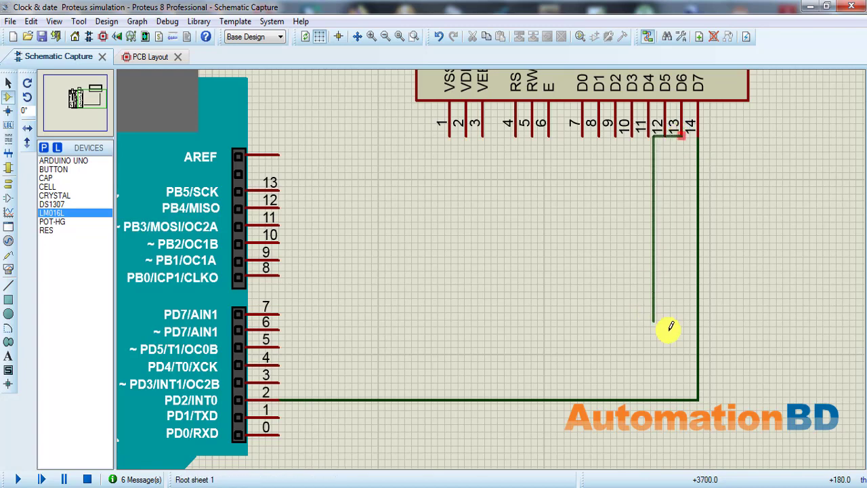
click(280, 384)
click(278, 366)
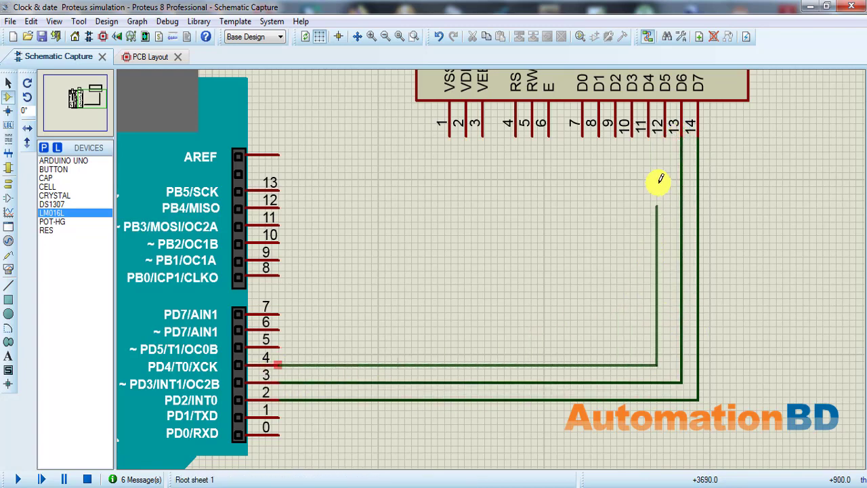
click(666, 132)
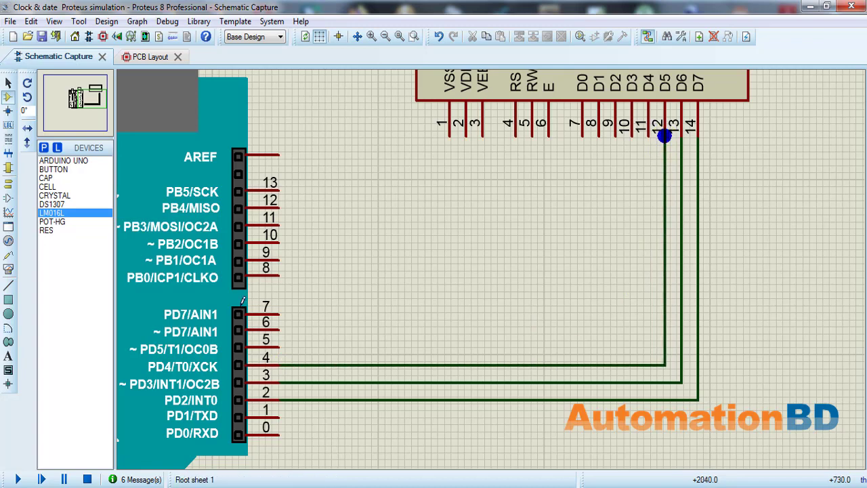
click(278, 347)
click(650, 133)
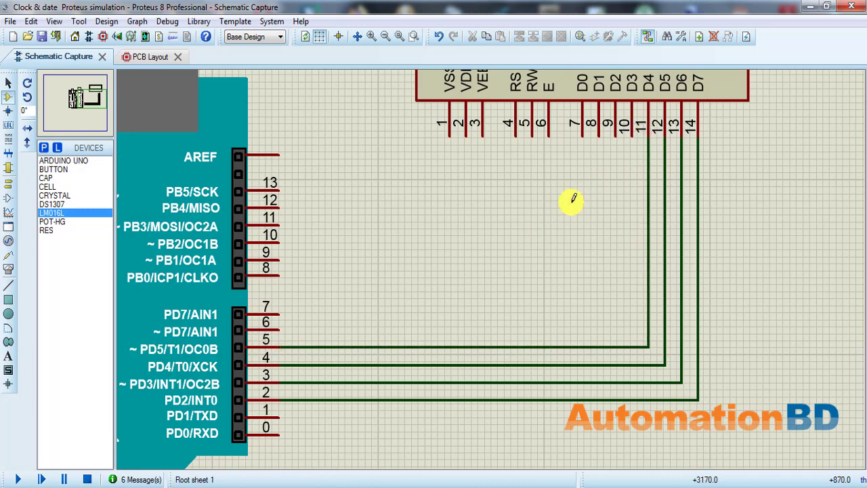
Wire Arduino pins 6 and 7 to the LCD's E and RS pins, and tie the LCD's VSS pin to RW.
scroll(530, 231, down, 1)
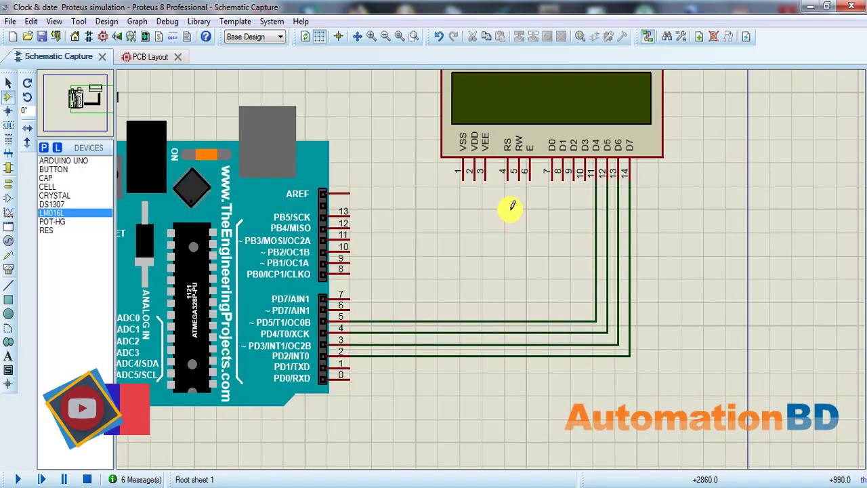
click(351, 306)
click(529, 178)
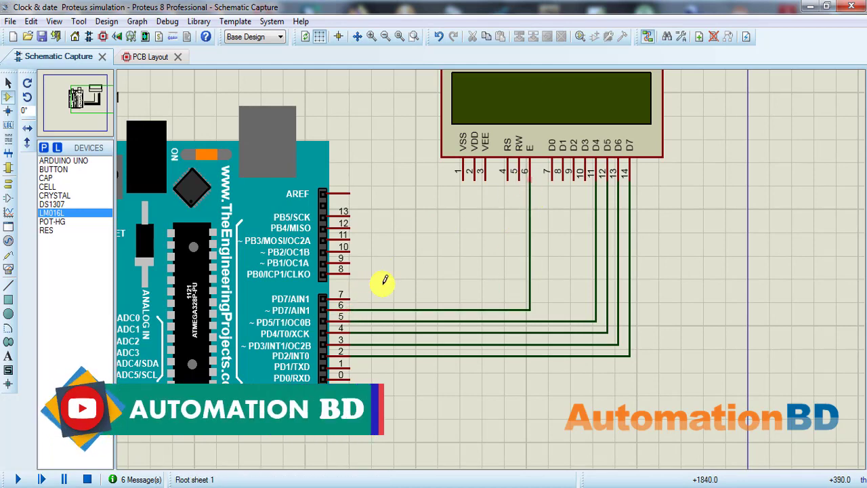
click(350, 294)
click(508, 178)
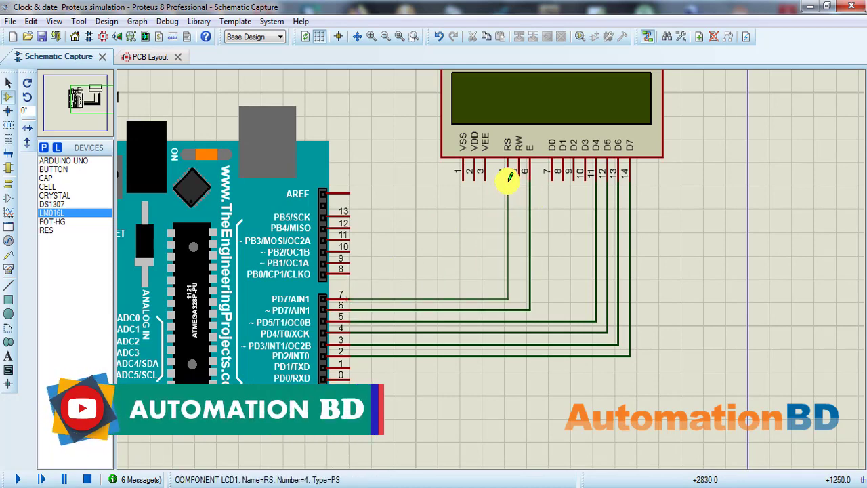
click(465, 174)
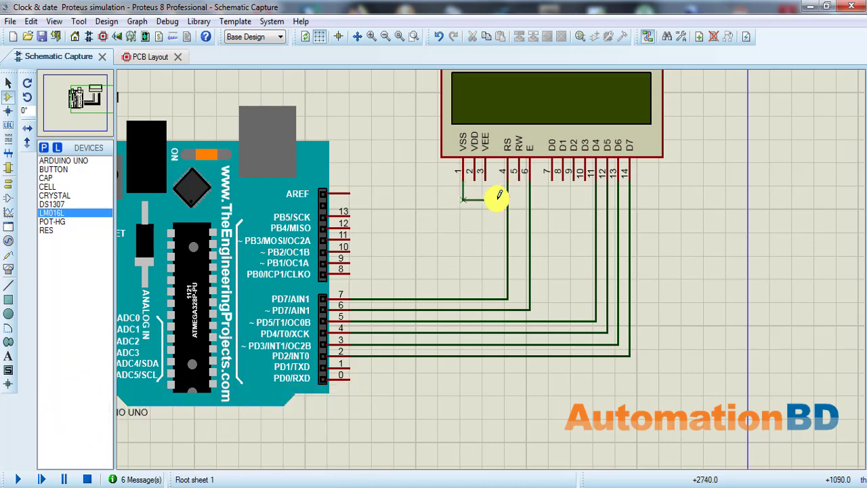
click(518, 178)
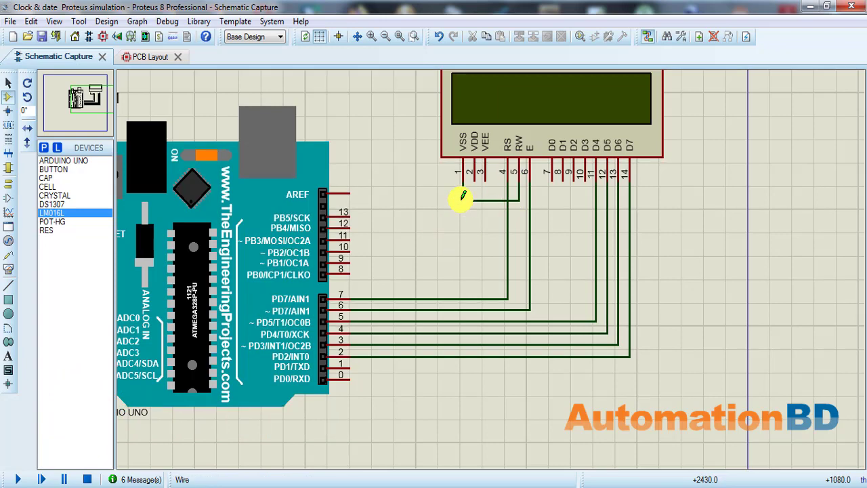
Place two push buttons one above the other between the Arduino and the LCD, and wire their right-hand terminals together.
click(57, 169)
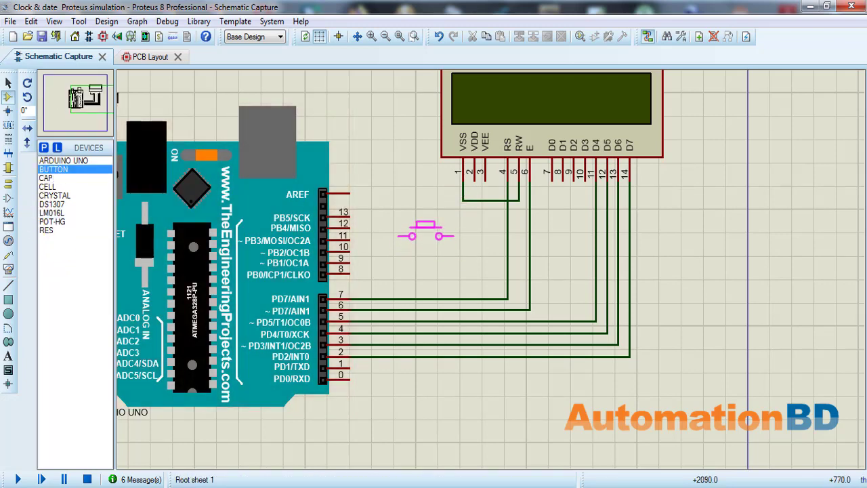
click(426, 232)
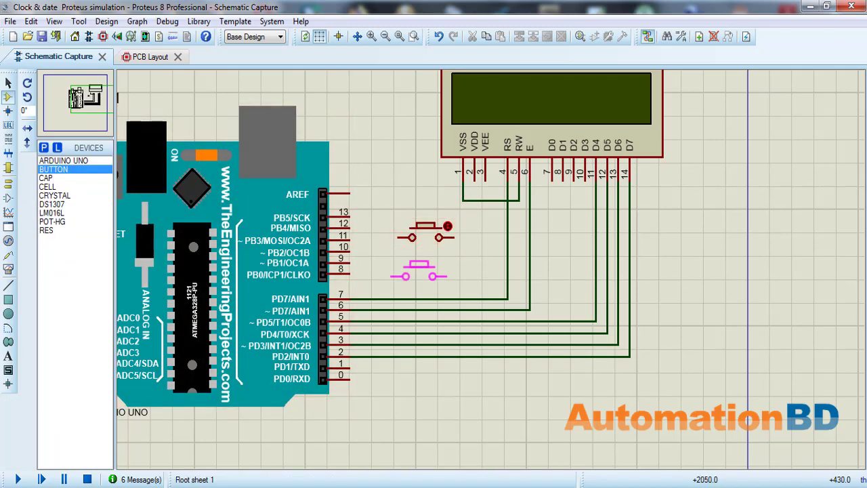
scroll(424, 274, up, 2)
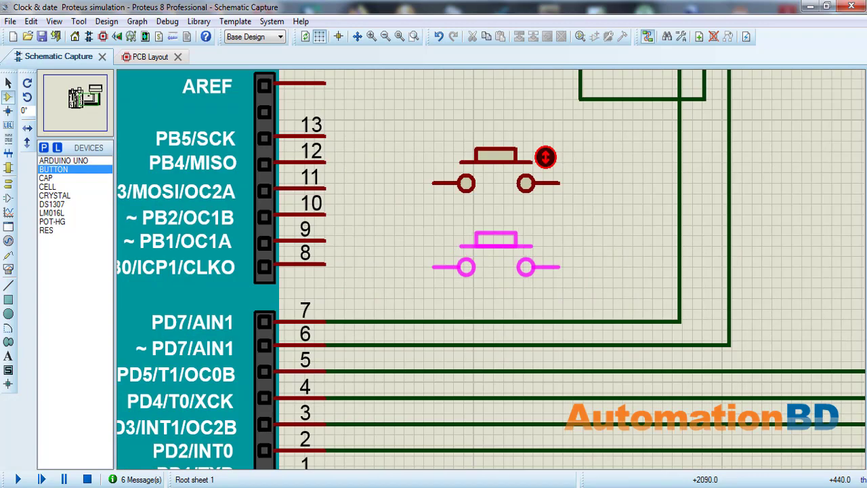
click(494, 265)
scroll(495, 265, down, 2)
scroll(493, 266, up, 1)
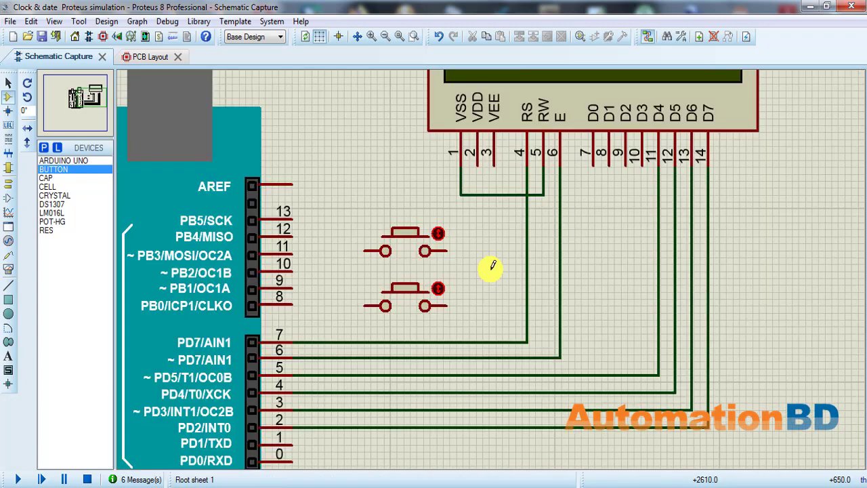
click(446, 251)
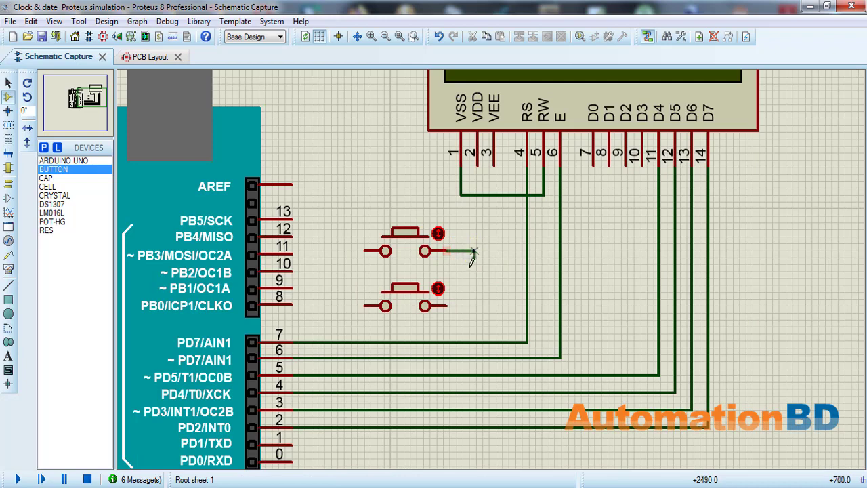
click(447, 306)
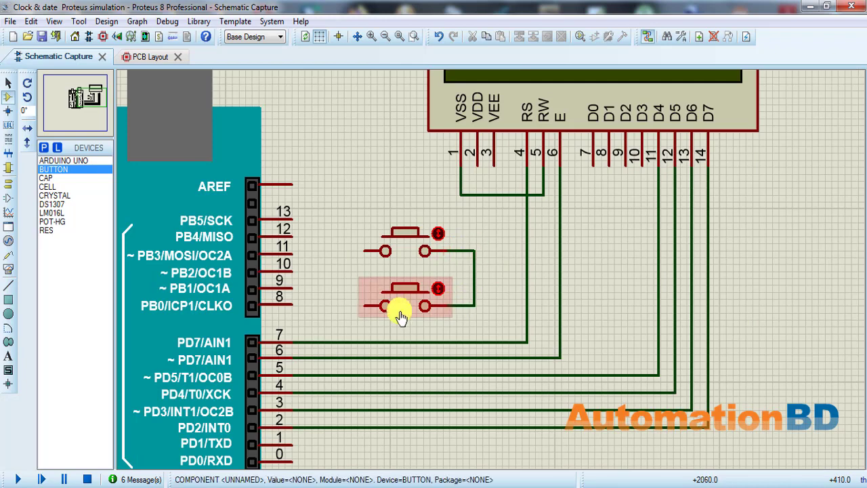
Wire the lower push button's free terminal to Arduino pin 8 and the upper button's free terminal to pin 9.
click(365, 306)
click(292, 306)
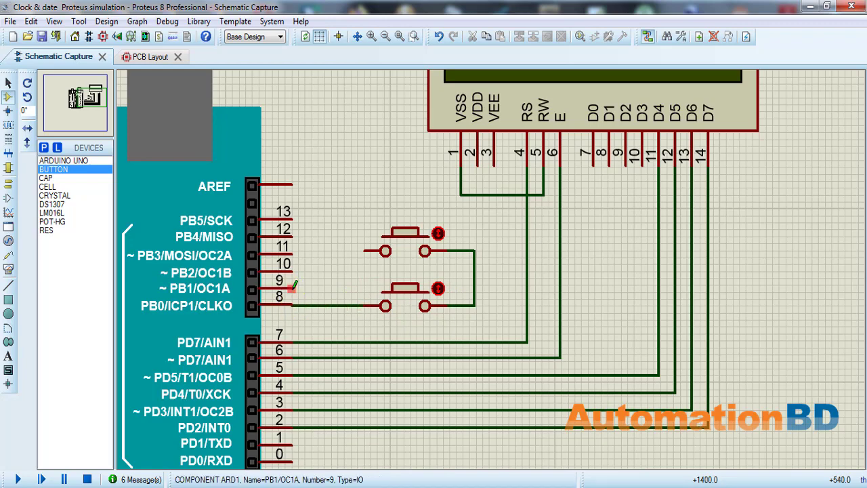
click(293, 289)
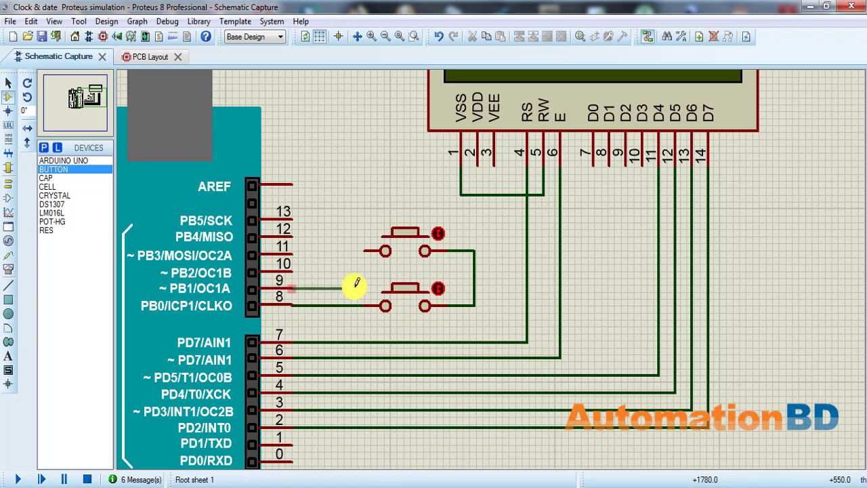
click(365, 250)
Connect the wire shared by the two push buttons to the wire joining the LCD's VSS and RW pins.
scroll(487, 272, down, 1)
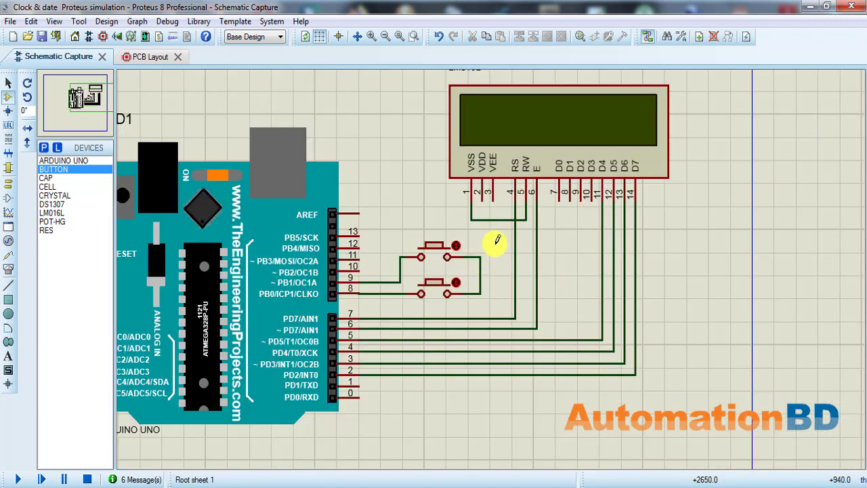
click(480, 278)
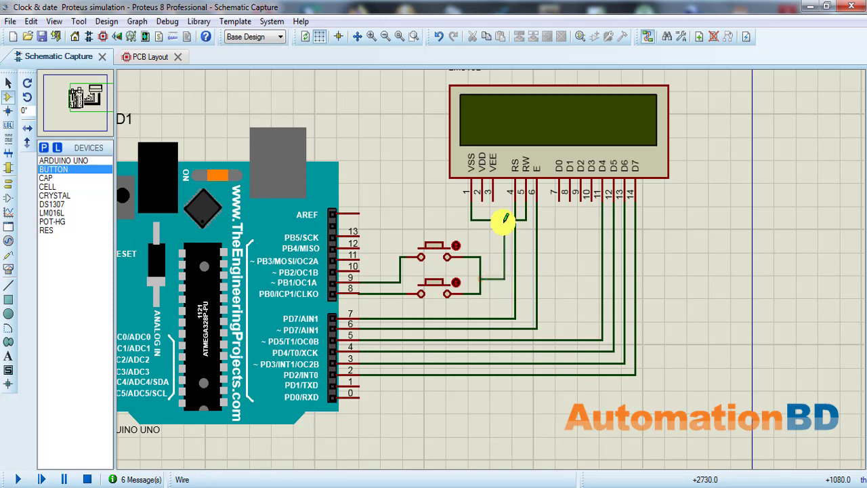
click(504, 220)
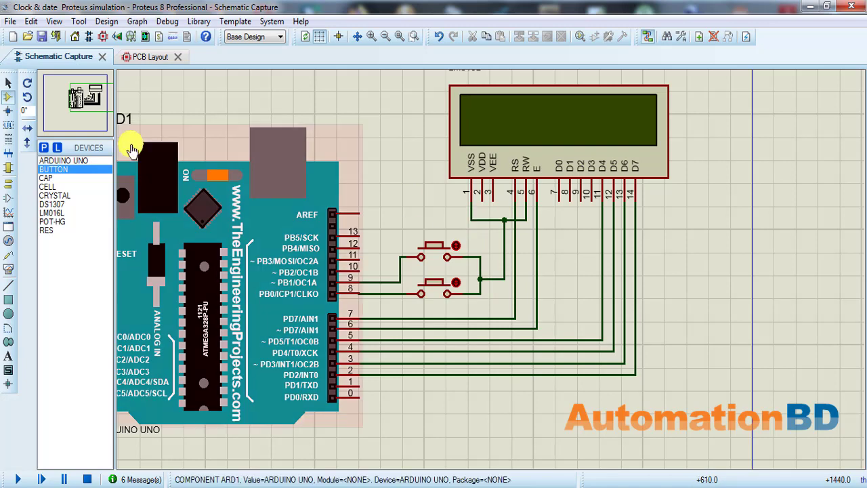
Place a ground terminal below the LCD and wire it to the line joining the VSS and RW pins.
click(9, 184)
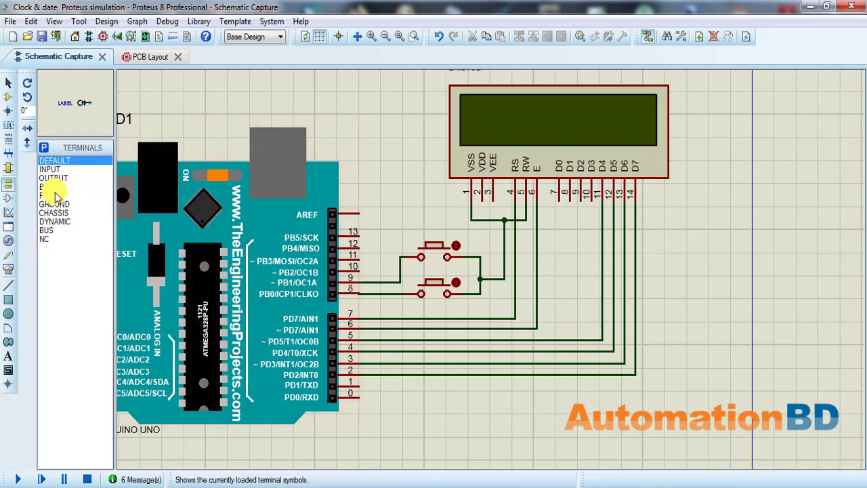
click(54, 204)
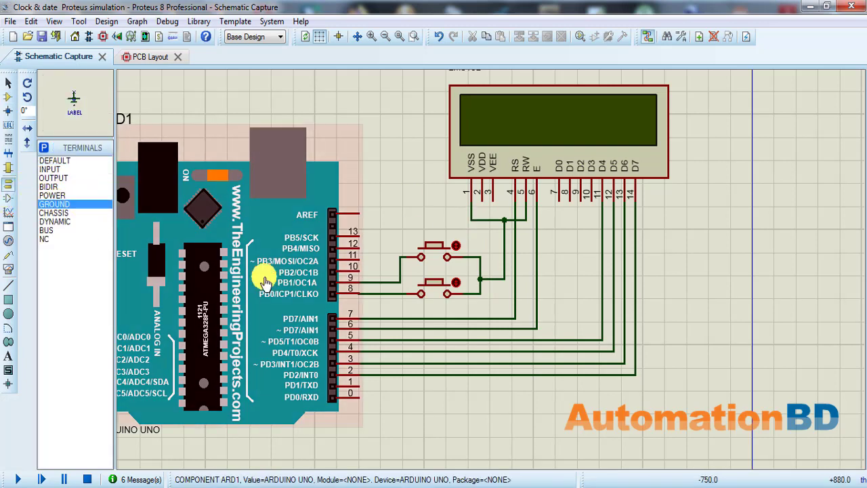
click(559, 274)
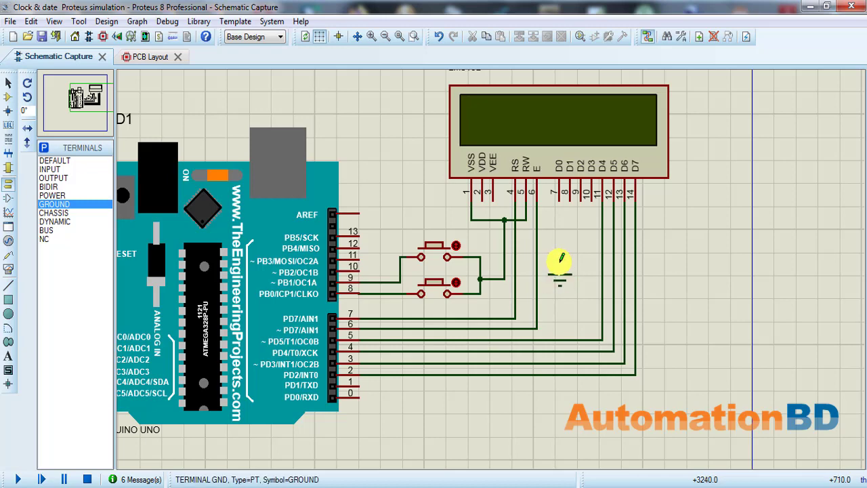
click(560, 237)
click(537, 218)
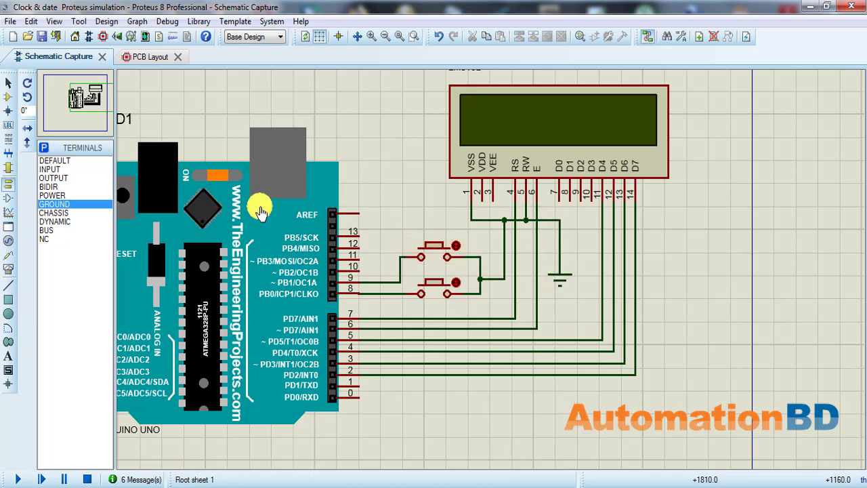
Place a power terminal above the gap between the Arduino and the LCD, and shift it slightly up and towards the LCD.
click(54, 195)
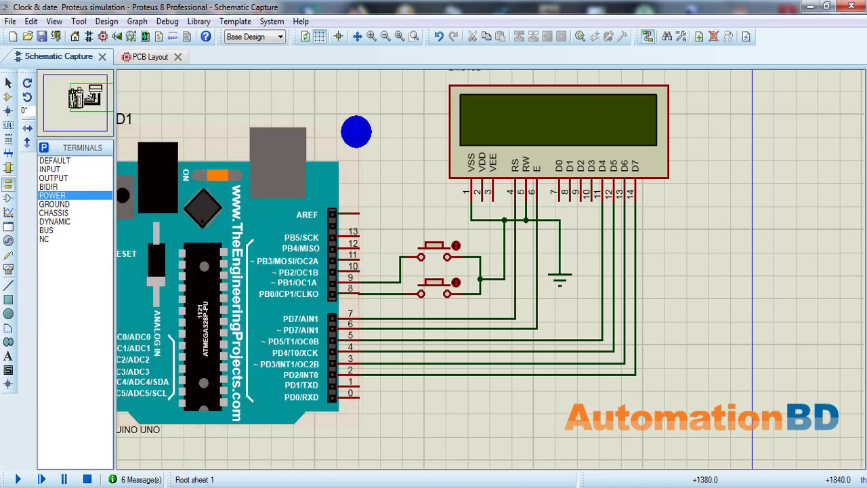
click(366, 95)
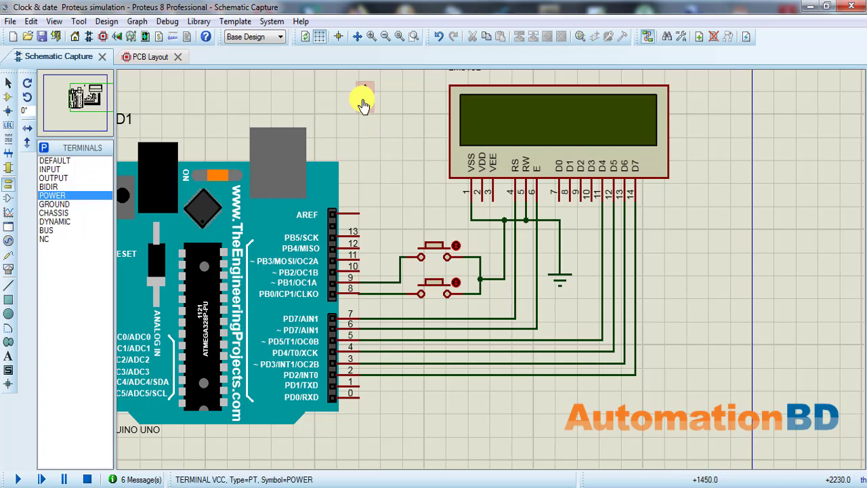
scroll(360, 101, up, 1)
drag(494, 266, 515, 246)
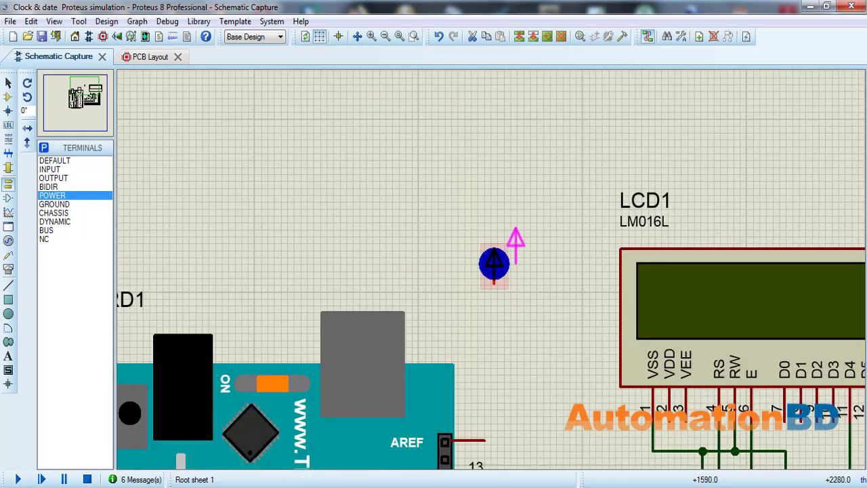
click(544, 333)
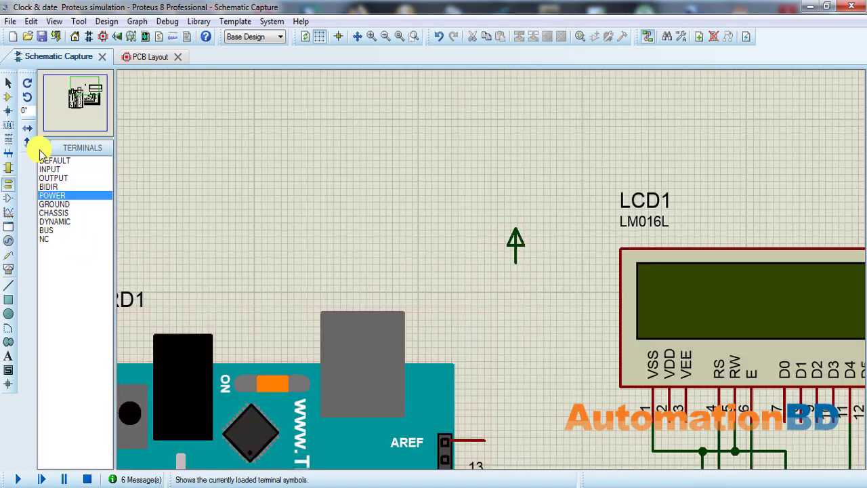
Place a POT-HG potentiometer directly below the power terminal and wire its pin 2 to that terminal.
click(8, 96)
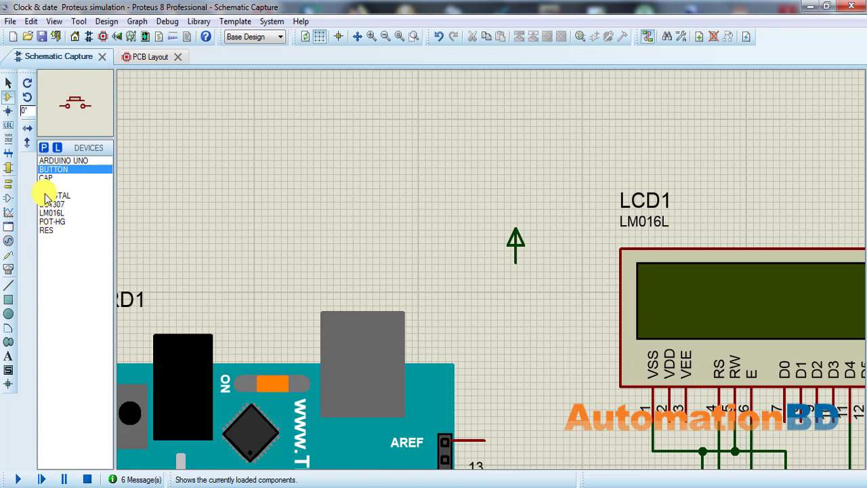
click(51, 222)
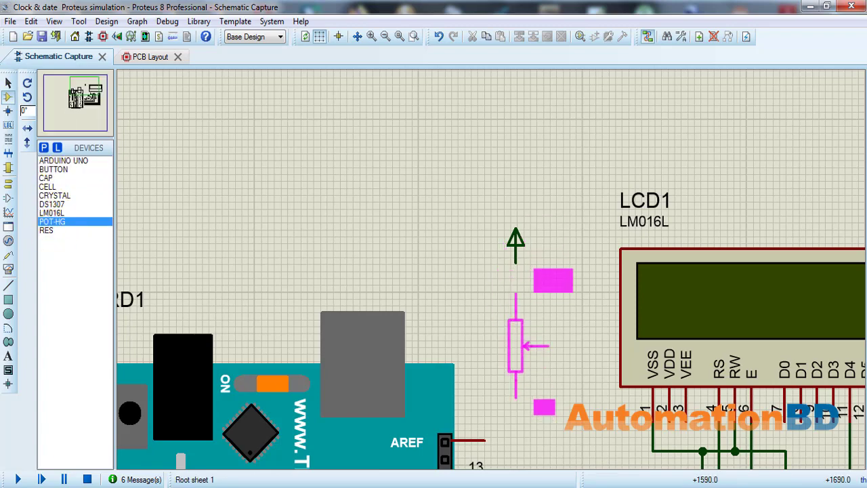
click(517, 343)
scroll(512, 315, up, 1)
scroll(493, 265, up, 1)
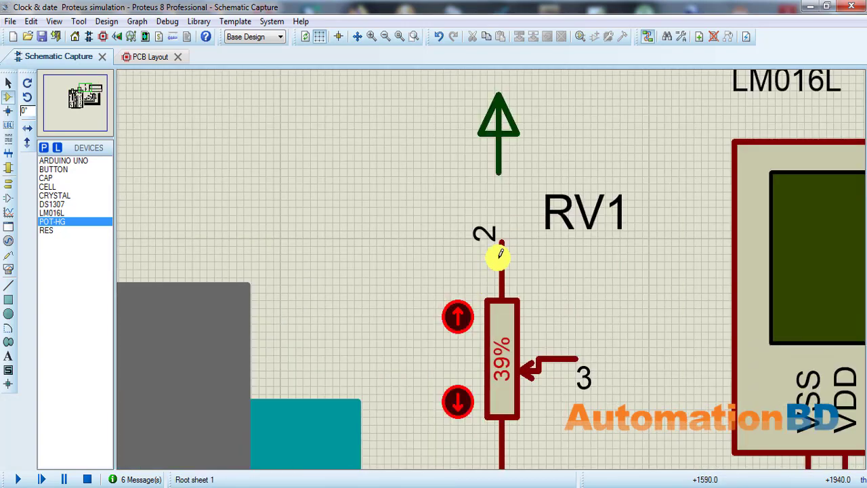
click(500, 242)
click(499, 172)
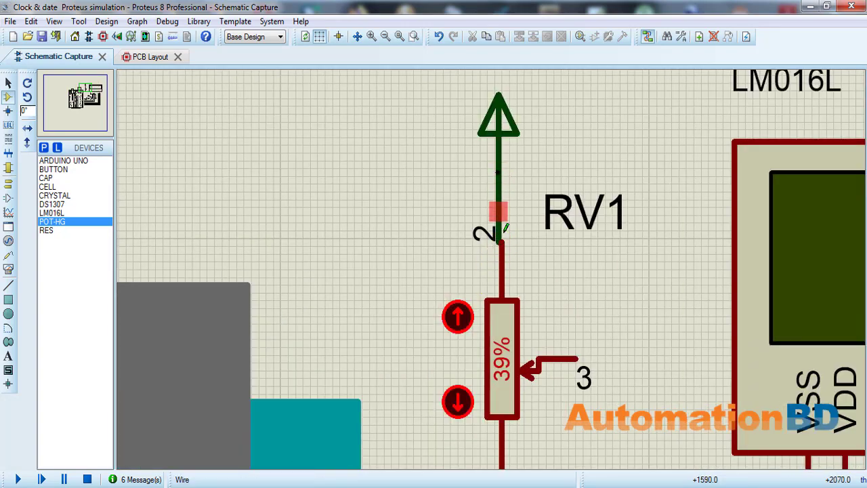
Wire the potentiometer's wiper to the LCD's VEE pin, and connect the VDD pin to the power terminal's wire.
scroll(499, 224, down, 1)
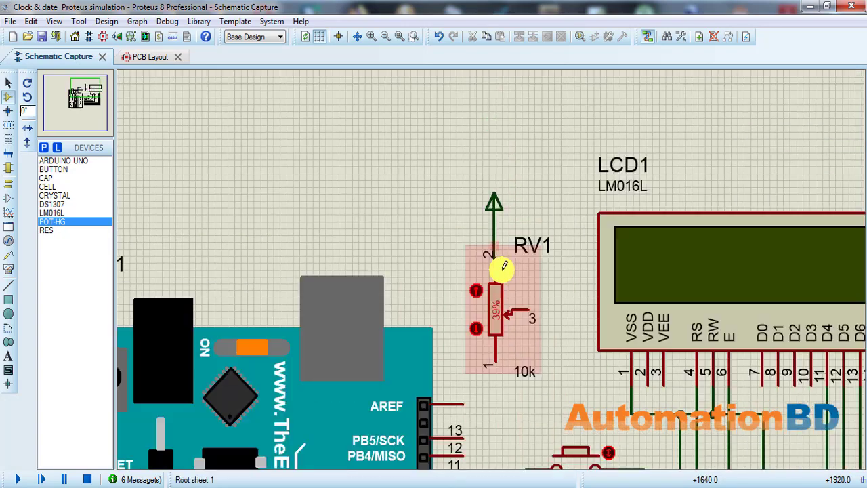
click(528, 311)
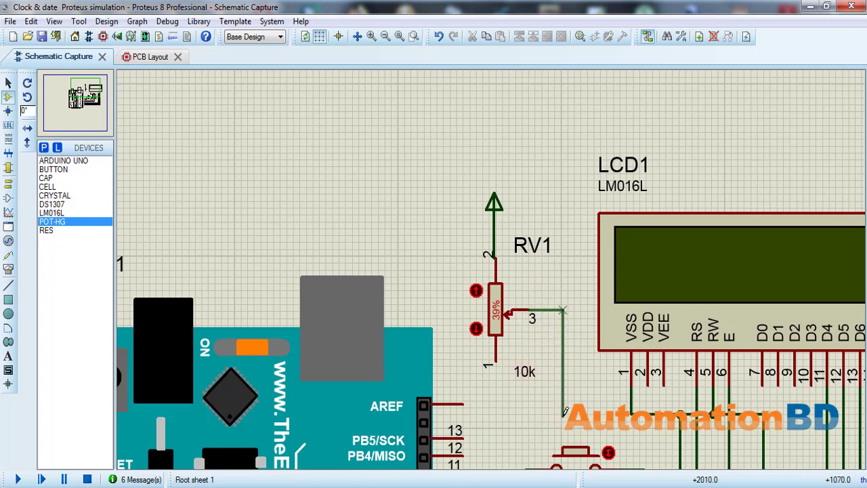
click(663, 392)
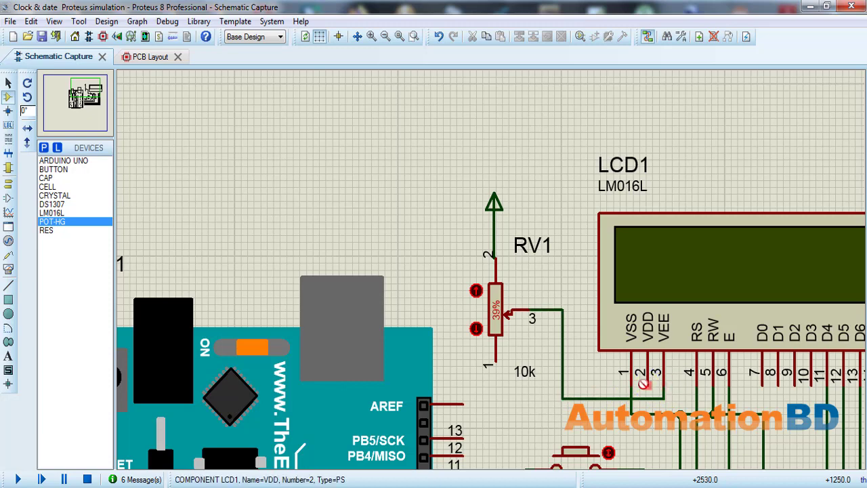
click(644, 384)
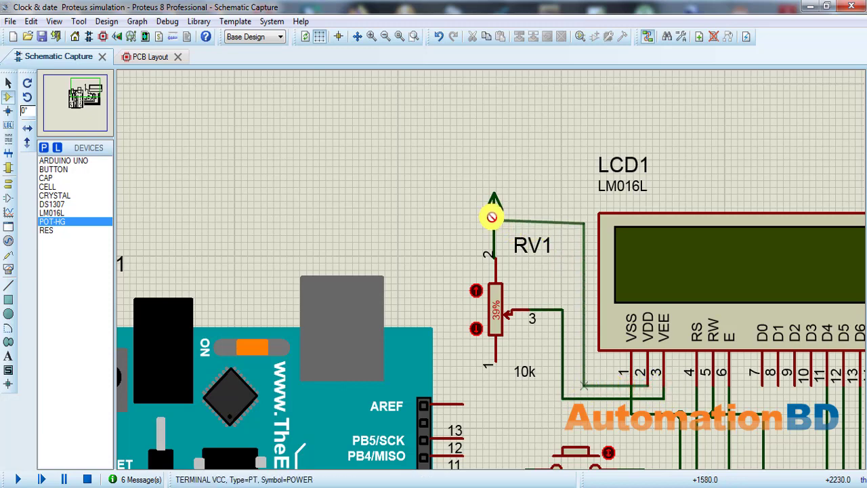
scroll(492, 217, up, 3)
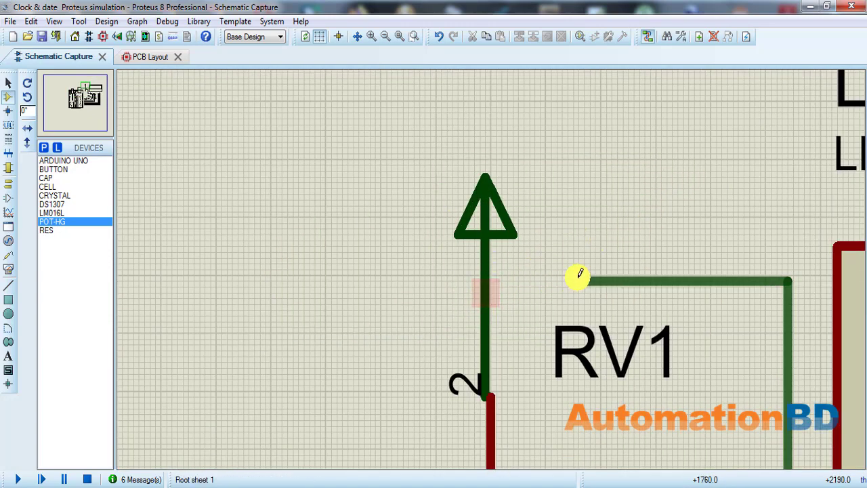
click(489, 294)
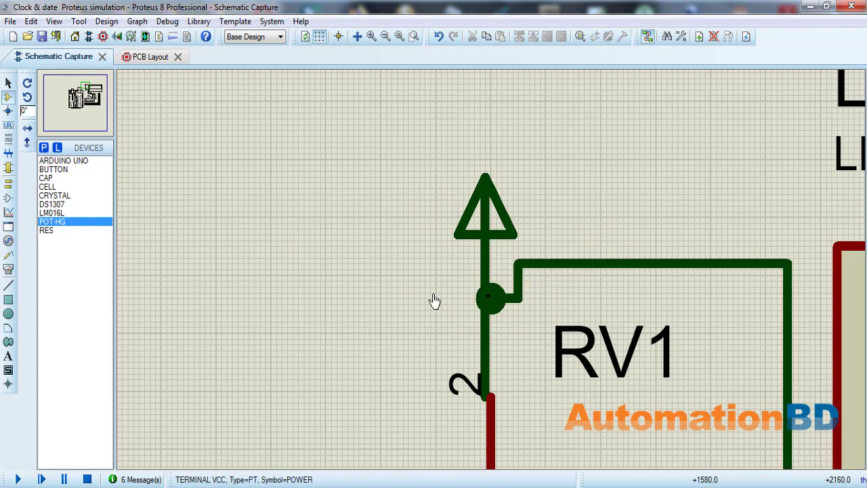
Wire the potentiometer's pin 1 to the ground line at the LCD's VSS pin.
scroll(438, 262, down, 3)
scroll(474, 261, up, 1)
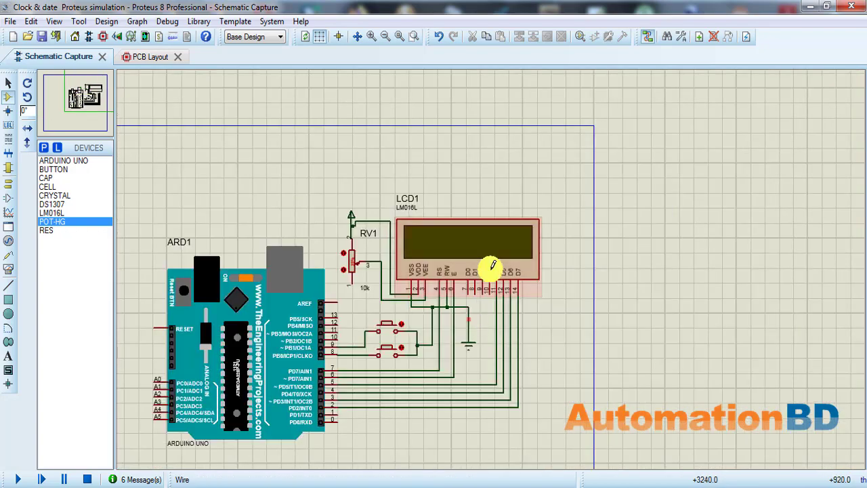
scroll(493, 266, up, 1)
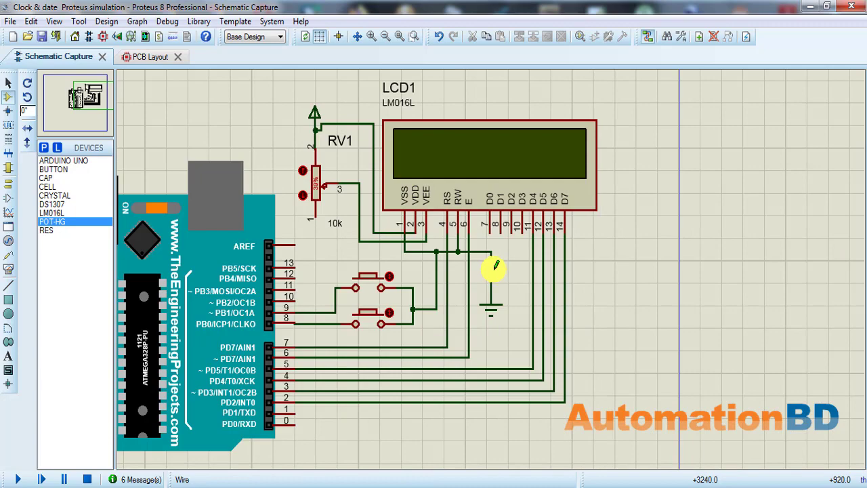
scroll(512, 267, down, 2)
scroll(494, 285, up, 3)
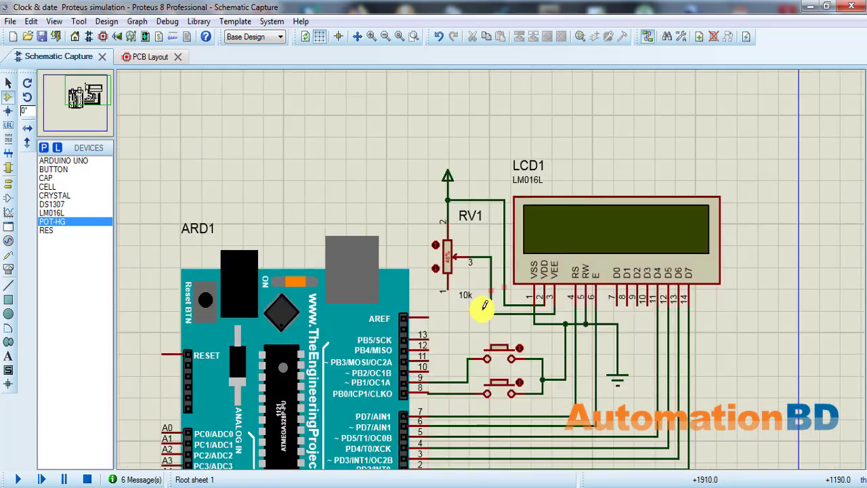
scroll(498, 273, up, 2)
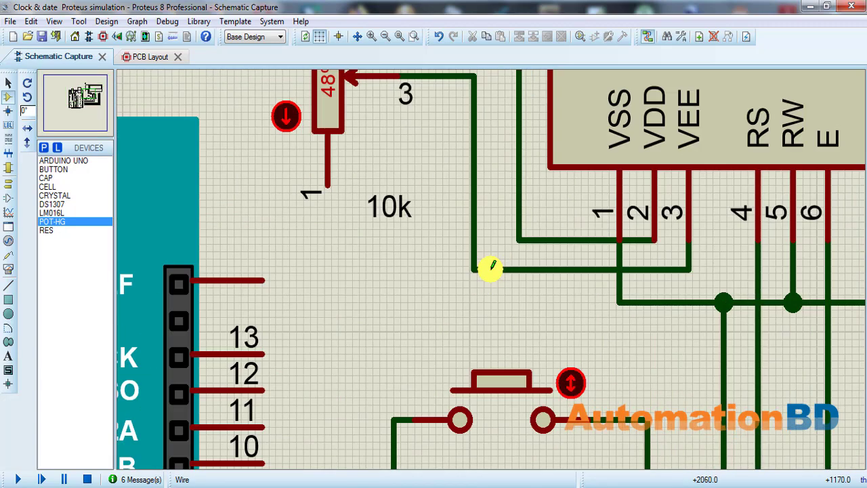
click(330, 193)
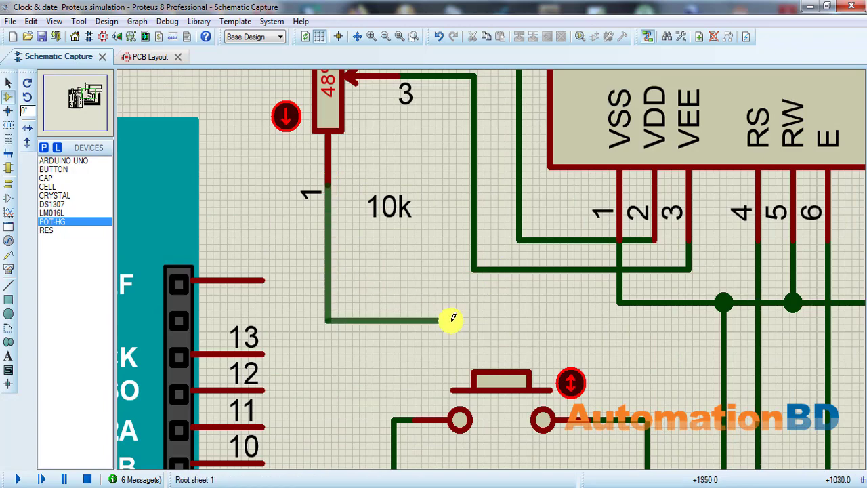
click(616, 302)
Check the wiring between the potentiometer, LCD, push buttons, ground and the Arduino.
scroll(616, 301, down, 2)
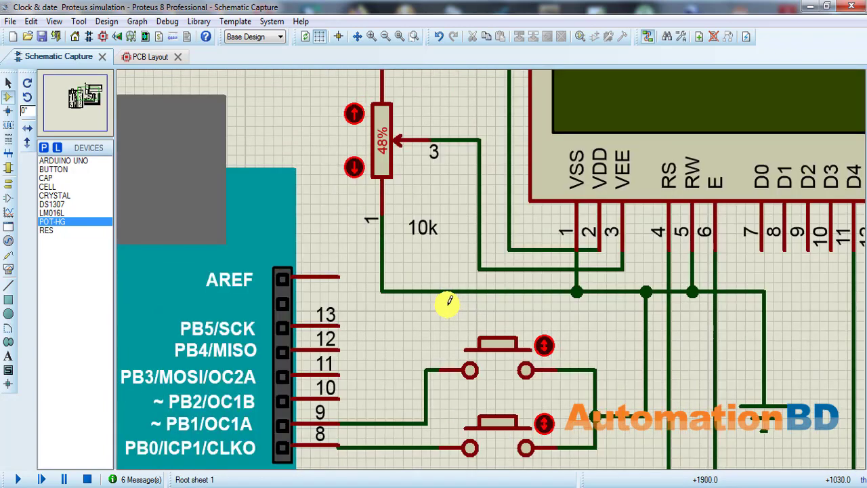
scroll(606, 280, down, 1)
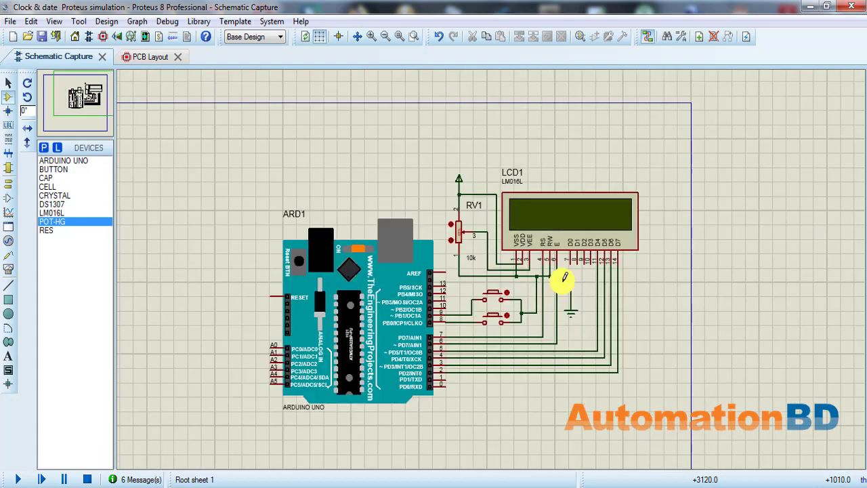
scroll(494, 267, up, 2)
scroll(495, 269, up, 2)
scroll(496, 269, down, 1)
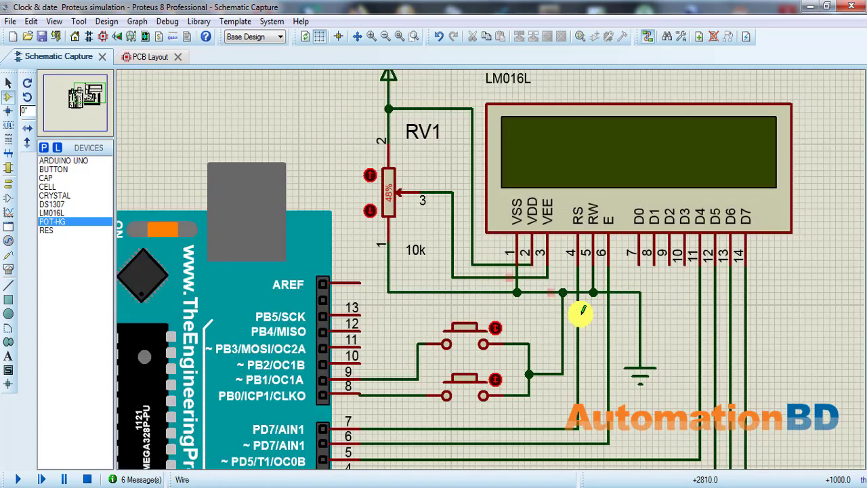
scroll(586, 329, down, 1)
scroll(563, 300, up, 1)
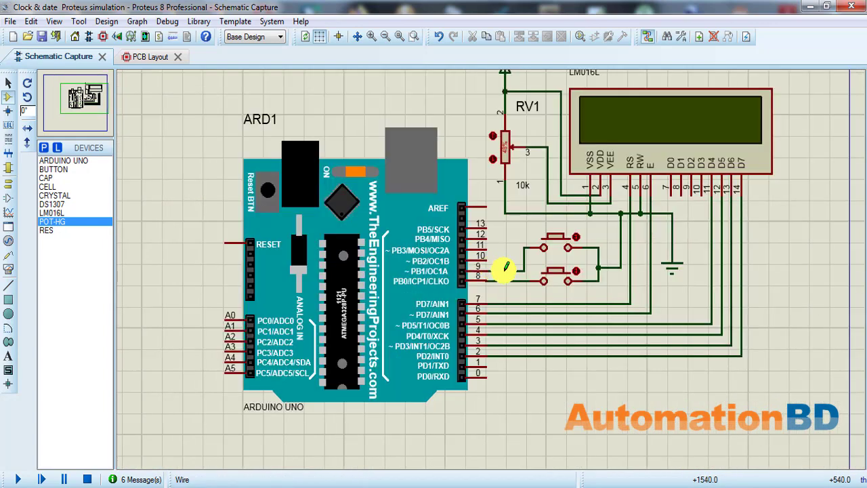
scroll(561, 279, down, 2)
scroll(377, 294, up, 1)
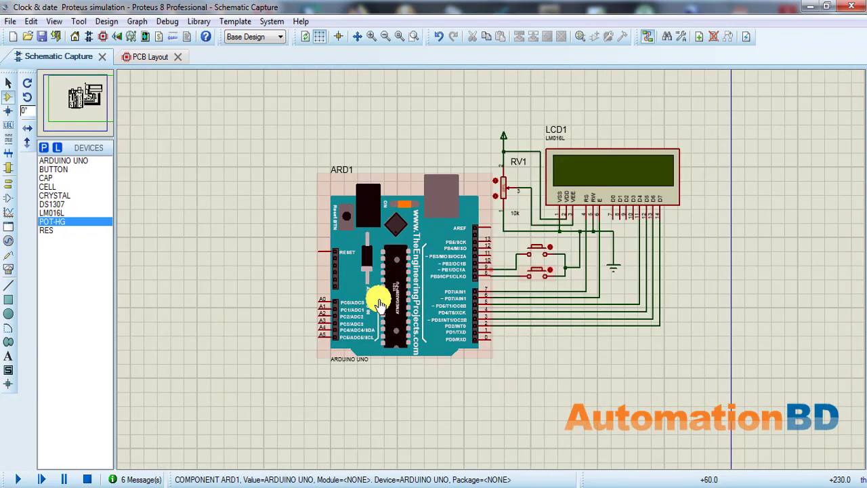
Place a DS1307 to the left of the Arduino's analog pins and rotate it 180 degrees so SCL and SDA face the board.
scroll(492, 274, up, 1)
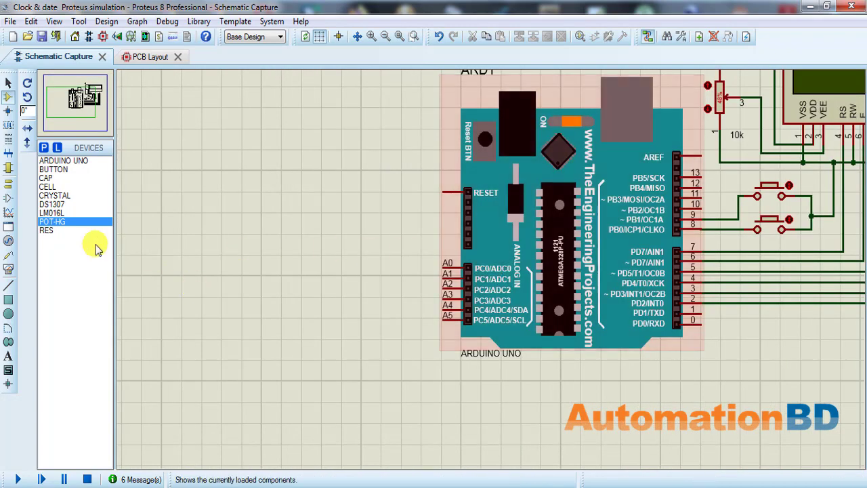
click(57, 204)
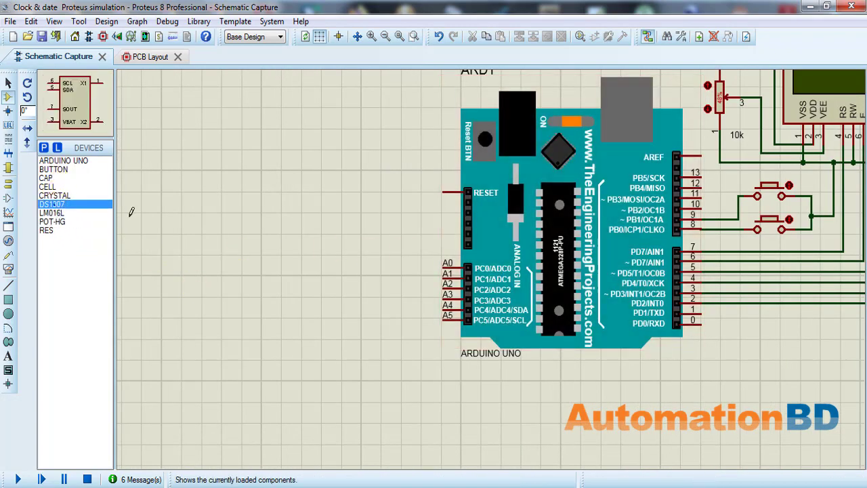
click(296, 258)
click(318, 288)
right_click(318, 288)
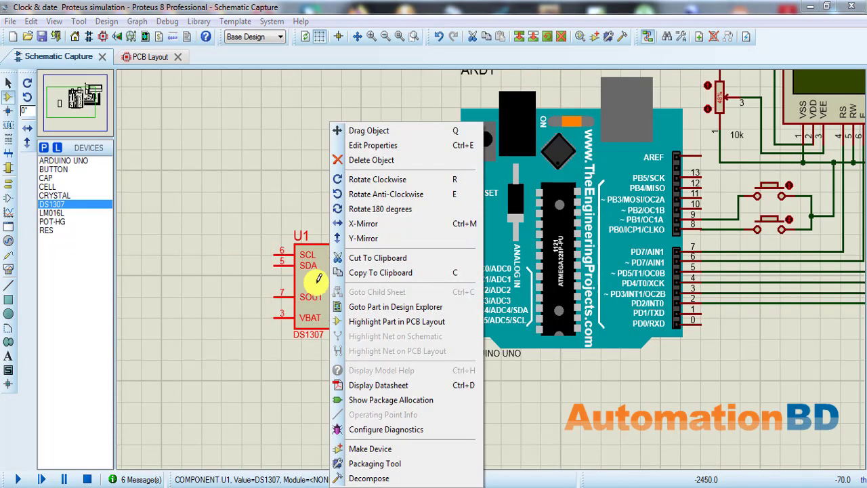
click(346, 209)
click(244, 192)
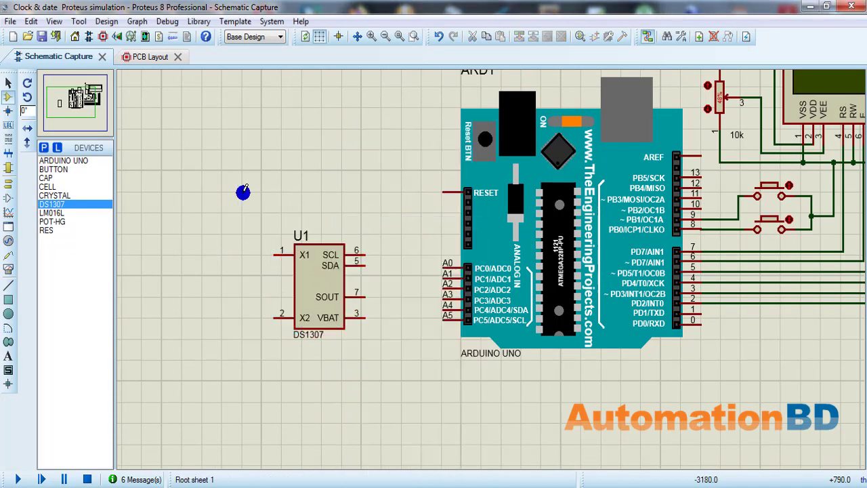
Wire the DS1307's SCL pin to Arduino A5 and its SDA pin to A4.
click(364, 253)
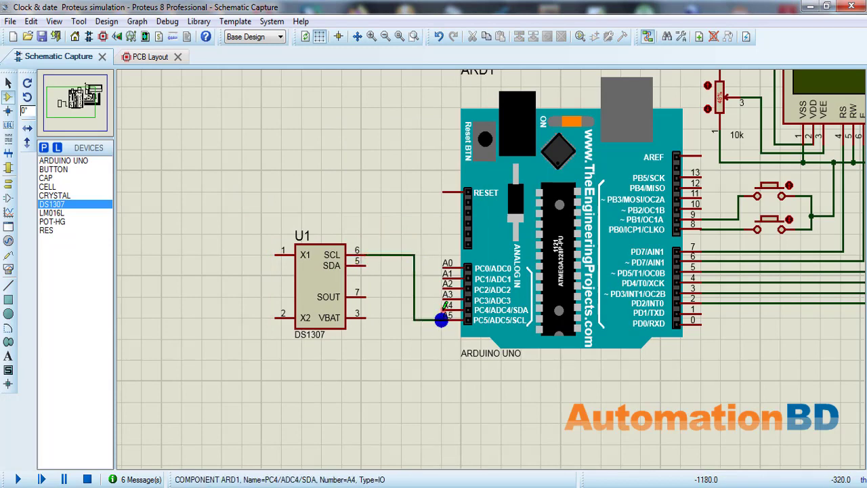
click(441, 319)
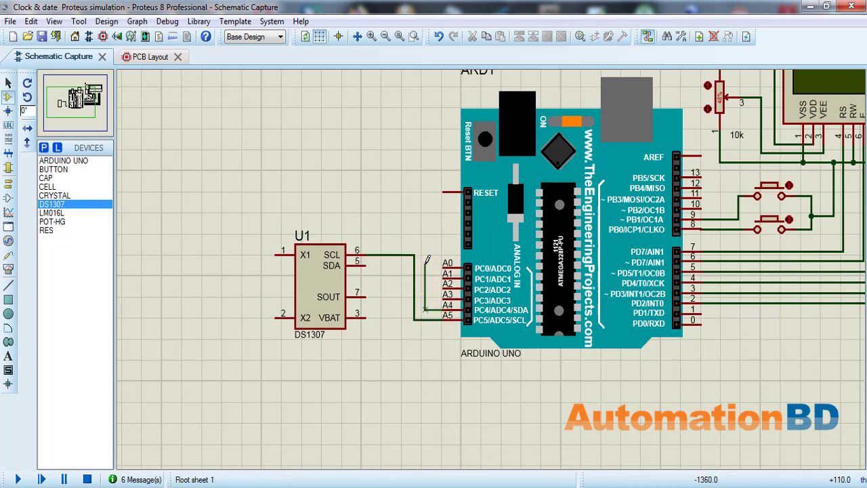
click(365, 264)
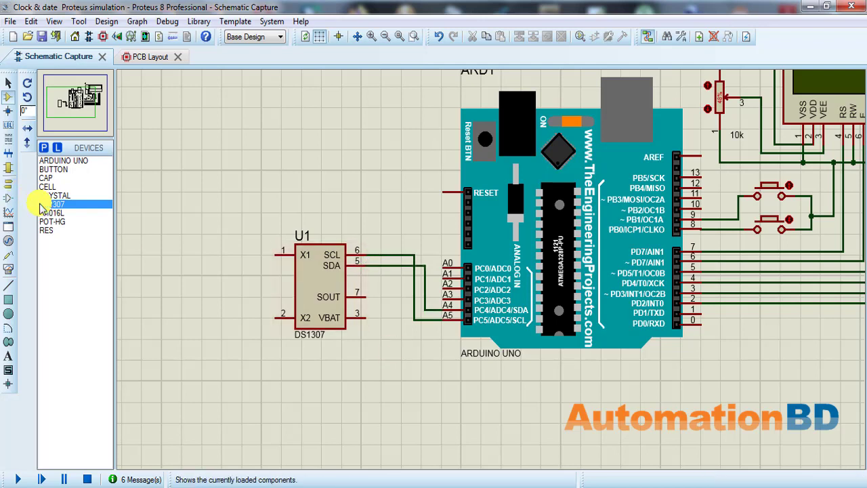
Place a CELL battery just below the DS1307's VBAT pin.
click(52, 187)
click(380, 378)
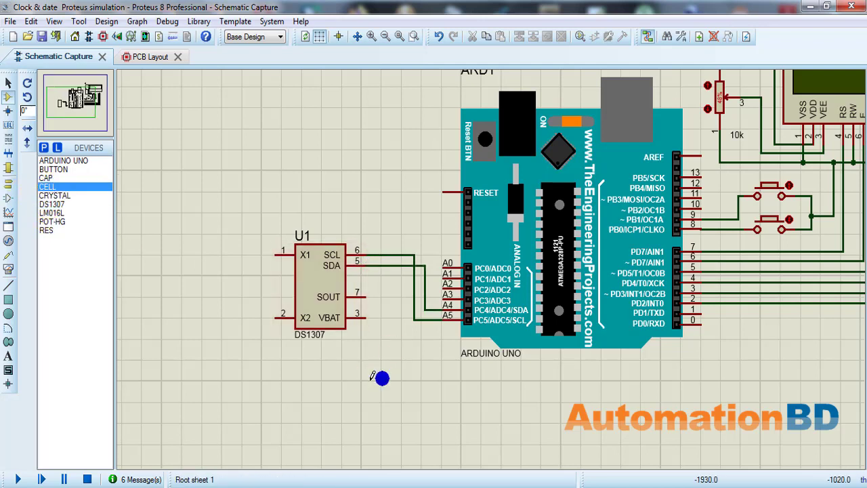
click(373, 369)
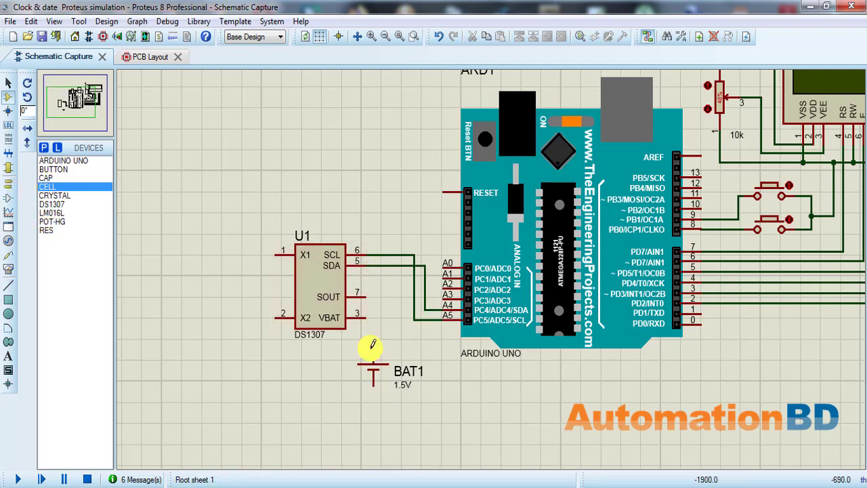
Wire the battery's positive terminal to the DS1307's VBAT pin.
scroll(372, 347, up, 2)
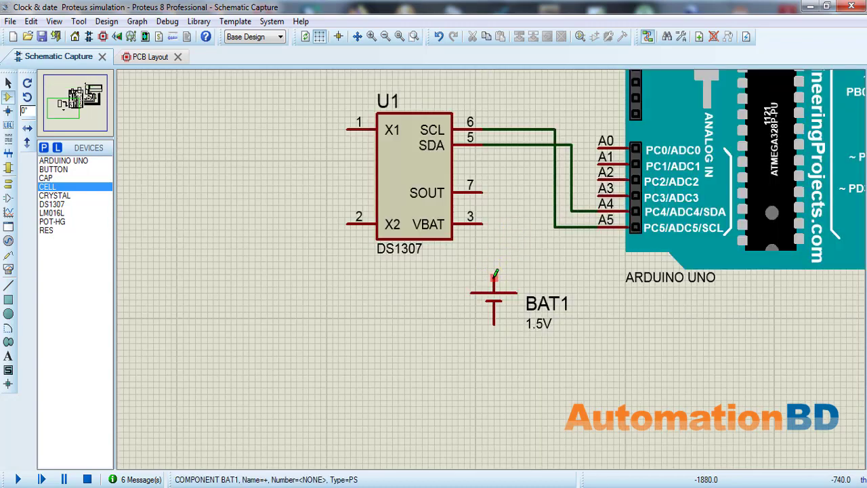
click(374, 355)
click(482, 217)
scroll(482, 217, up, 2)
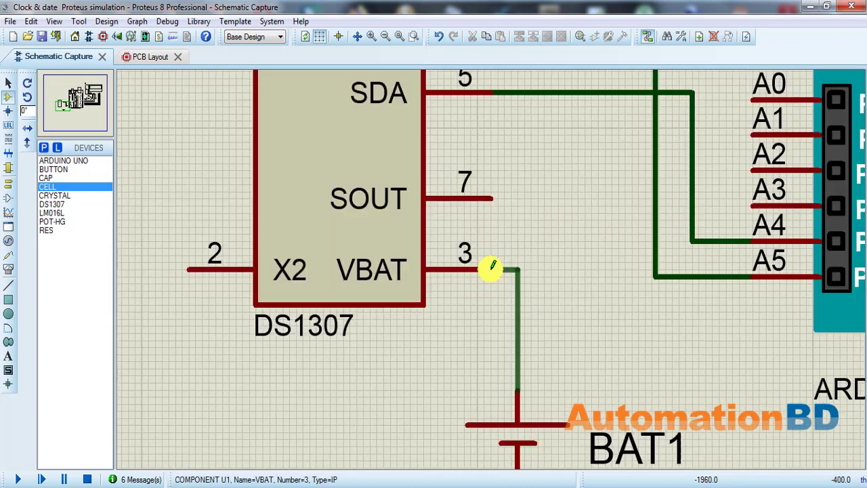
Place a ground terminal directly below the battery, joined to its negative terminal.
scroll(477, 258, down, 2)
scroll(478, 258, up, 1)
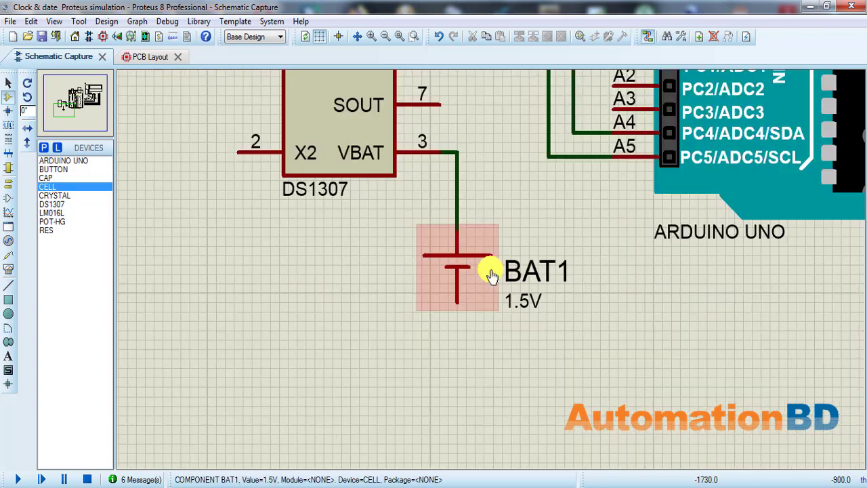
click(9, 192)
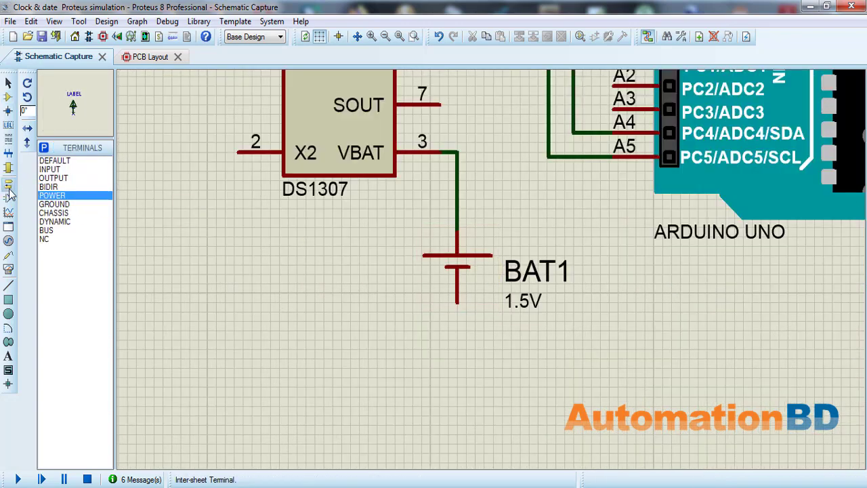
click(53, 204)
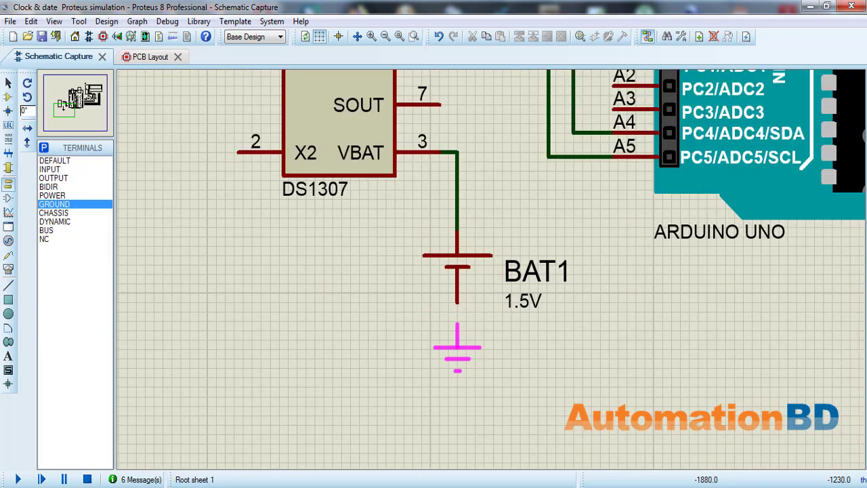
click(457, 345)
scroll(459, 317, down, 1)
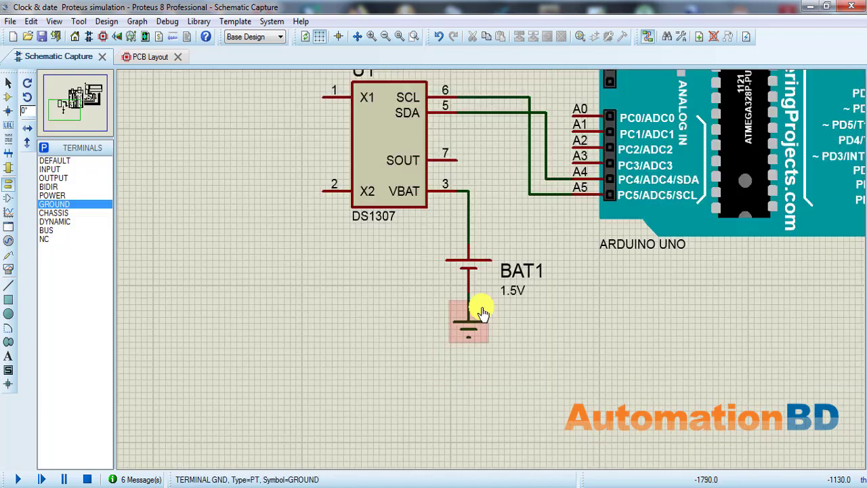
Place a CRYSTAL to the left of the DS1307, rotated by -270° so it stands vertically between the X1 and X2 pins.
scroll(478, 285, down, 1)
scroll(471, 151, up, 1)
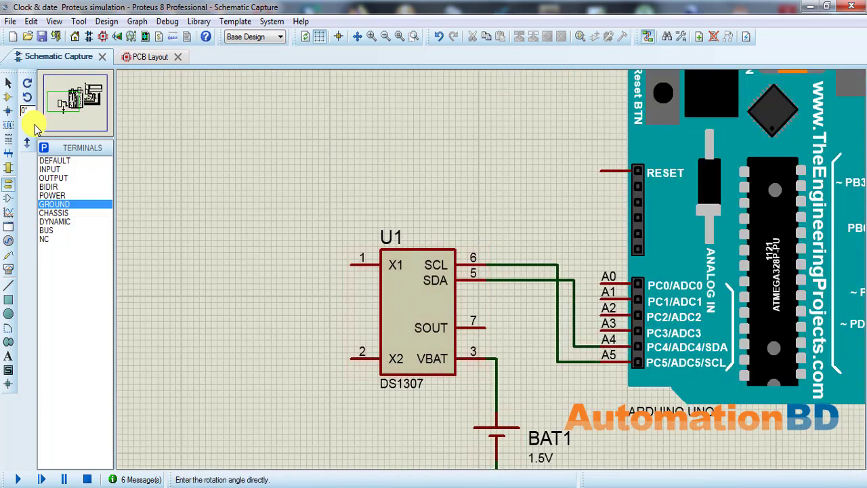
click(9, 97)
click(77, 189)
click(61, 197)
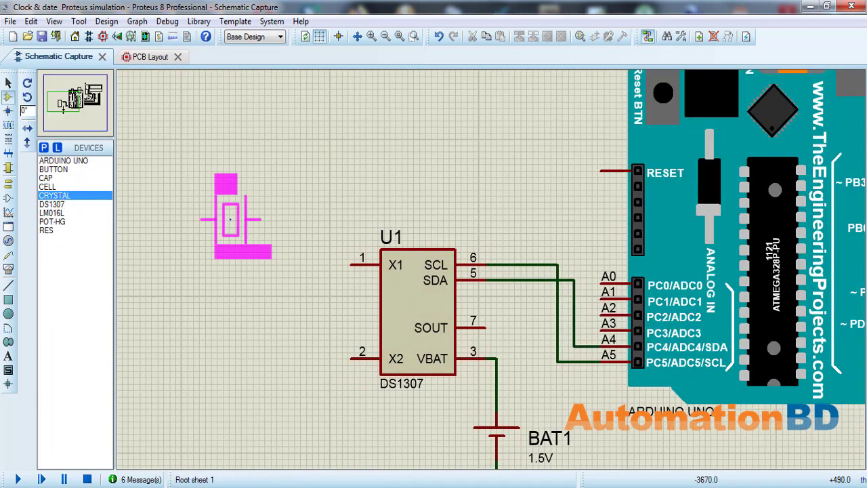
key(KP_Subtract)
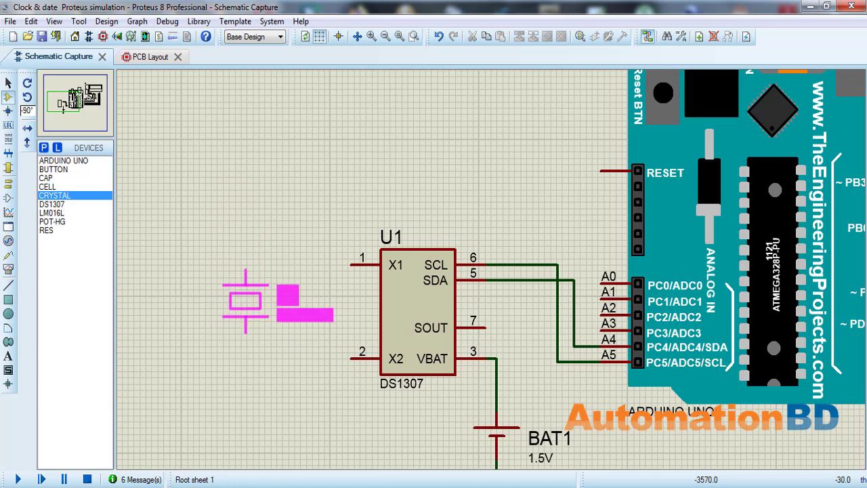
key(KP_Subtract)
key(KP_Subtract)
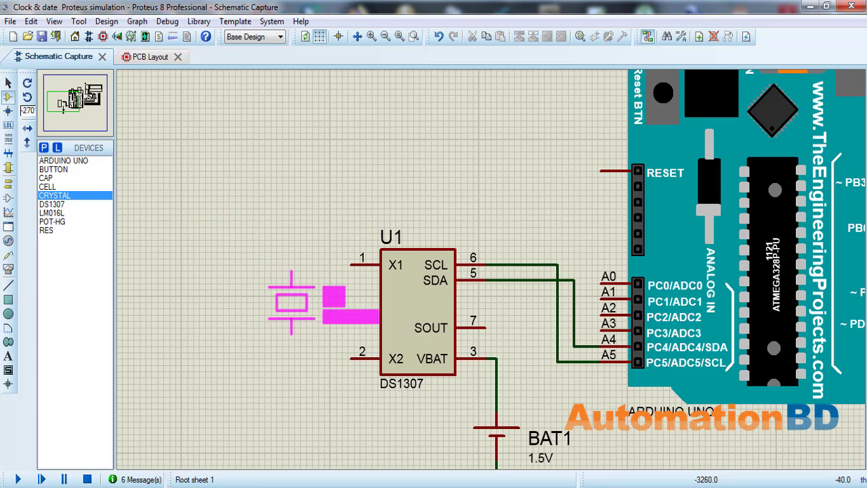
click(293, 298)
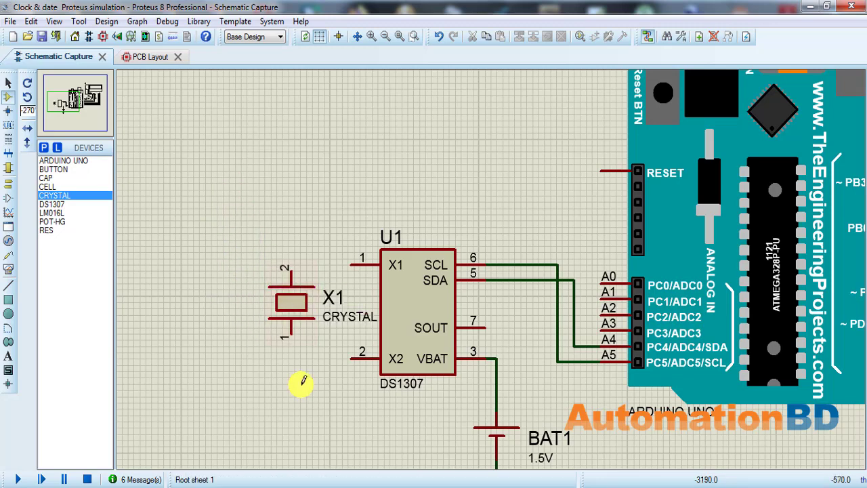
Wire the crystal's pin 1 to the DS1307's X2 and its pin 2 to X1.
click(292, 332)
click(350, 358)
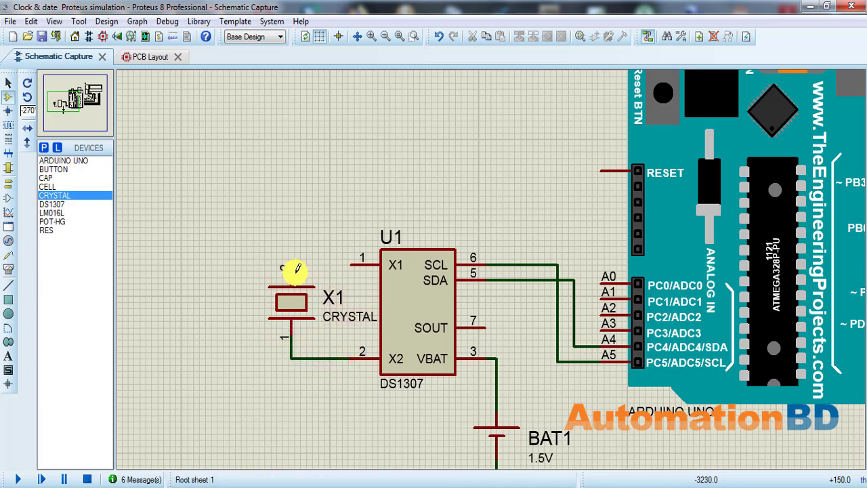
click(292, 268)
click(361, 263)
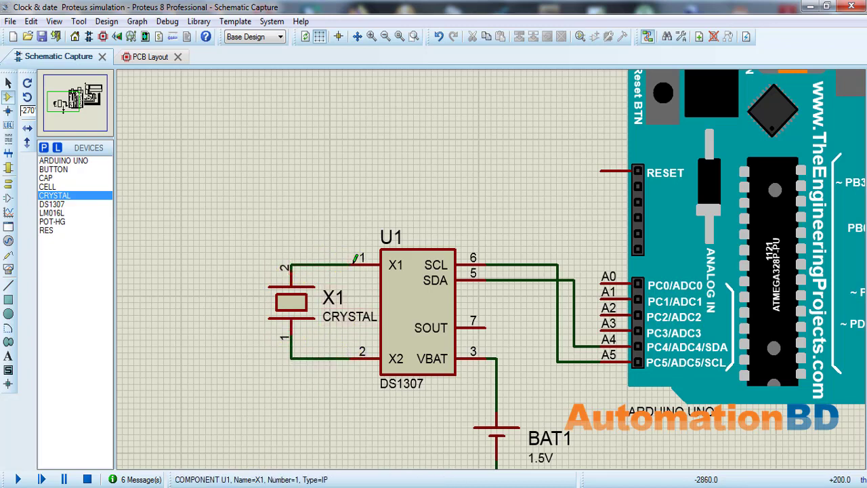
Set the crystal's frequency to 32.768MHz.
double_click(300, 309)
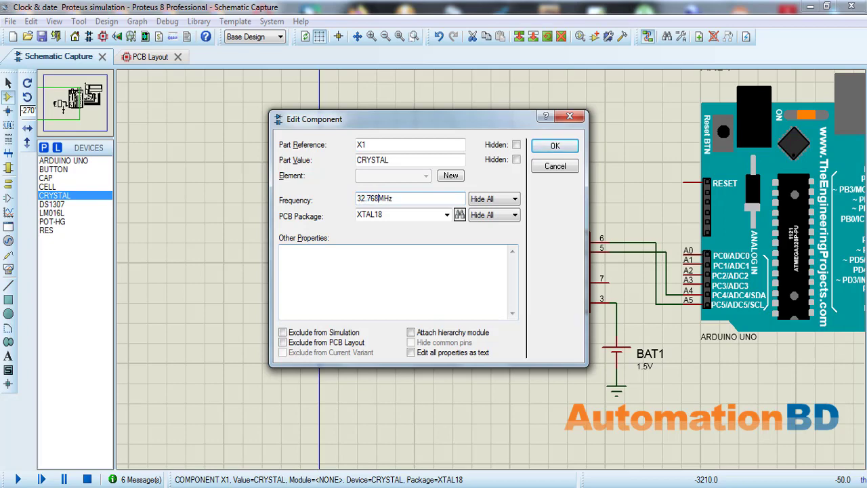
click(554, 146)
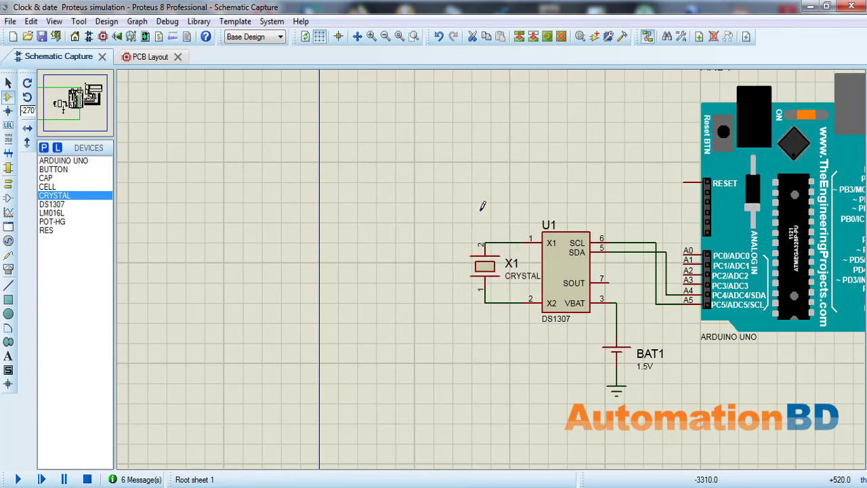
Place two RES resistors side by side above the SCL and SDA wires, between the DS1307 and the Arduino's RESET pin.
scroll(483, 206, down, 3)
scroll(606, 236, up, 1)
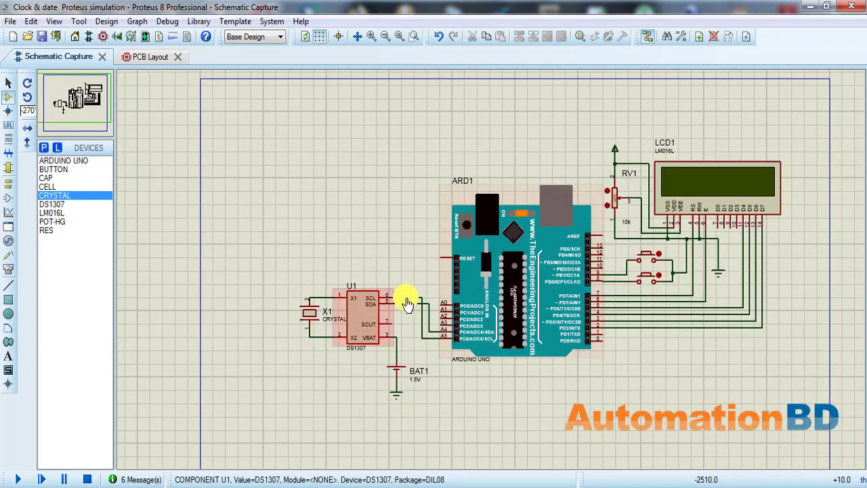
scroll(406, 303, up, 4)
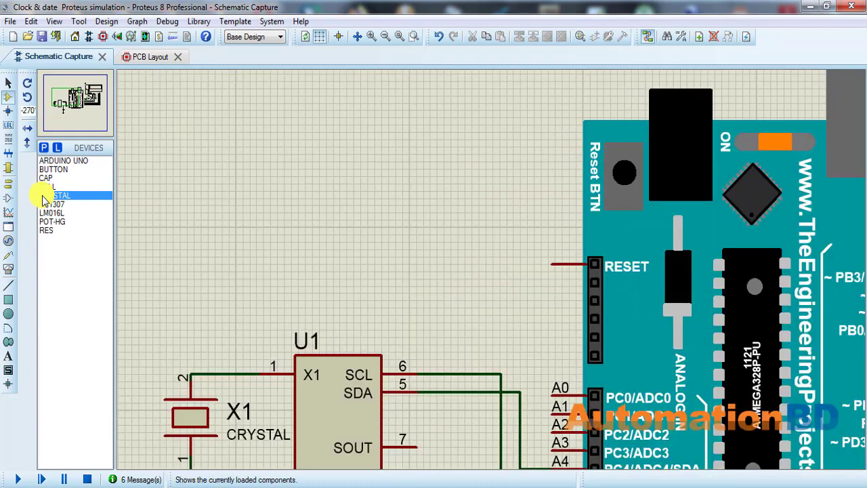
click(46, 230)
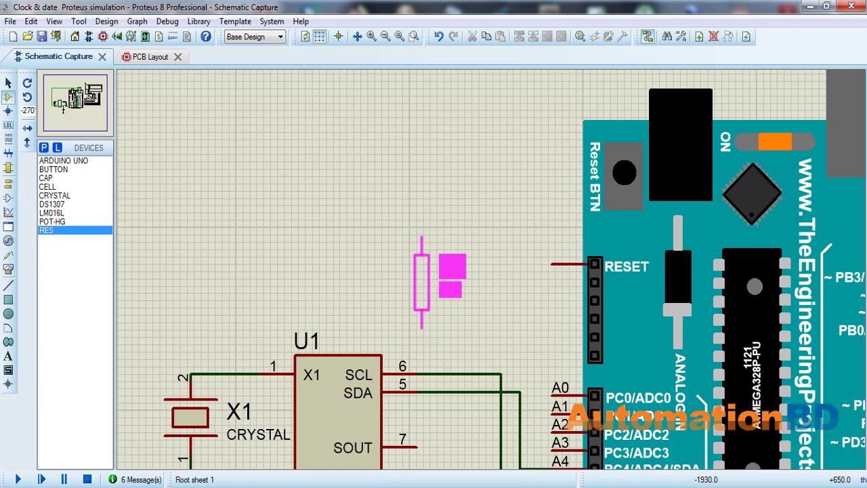
click(427, 299)
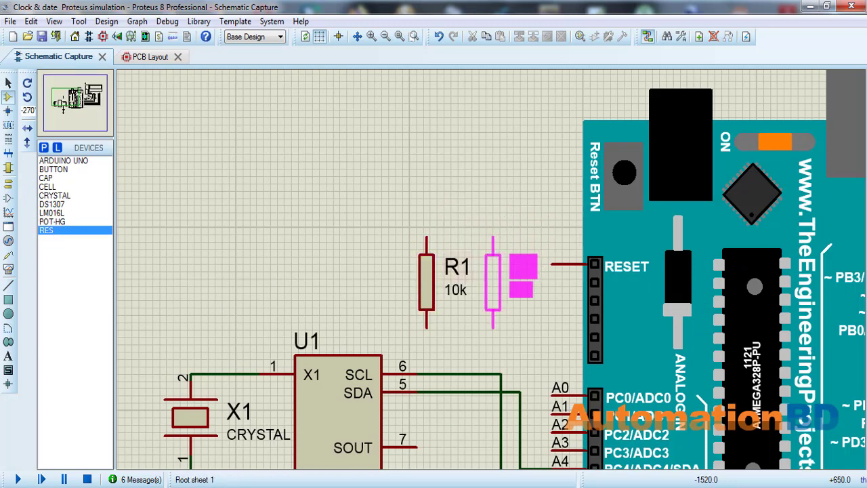
click(492, 298)
Wire the lower pin of resistor R1 to the DS1307's SCL line.
click(427, 328)
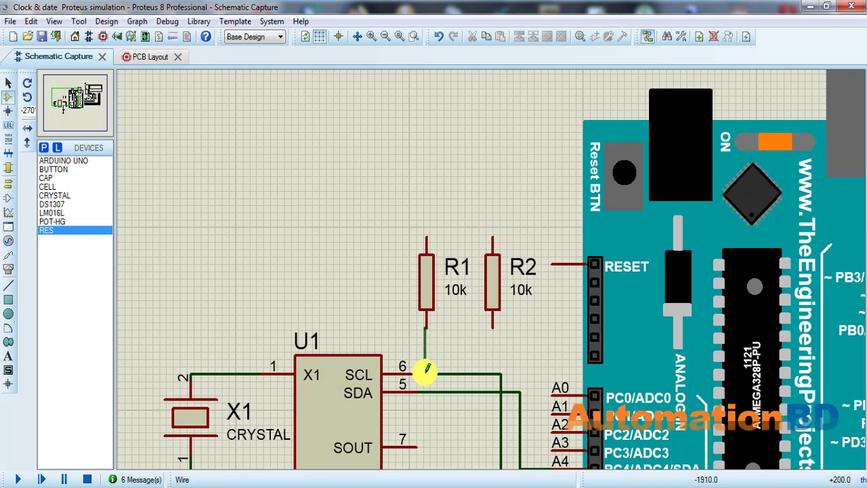
scroll(426, 369, up, 2)
click(492, 265)
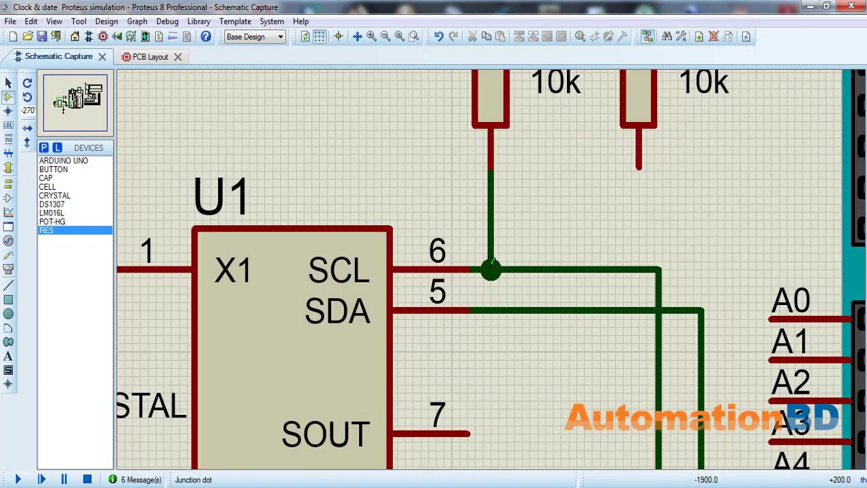
Wire the lower pin of resistor R2 to the DS1307's SDA line and join the upper pins of R1 and R2.
click(639, 166)
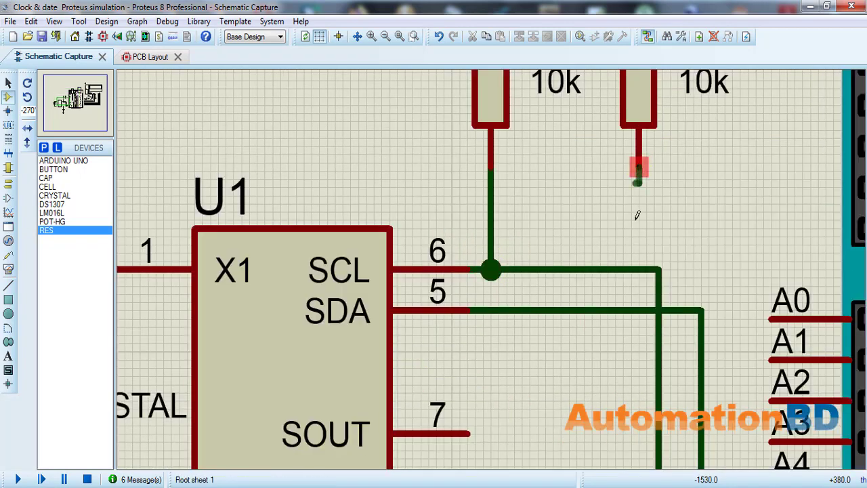
click(637, 310)
scroll(628, 284, down, 3)
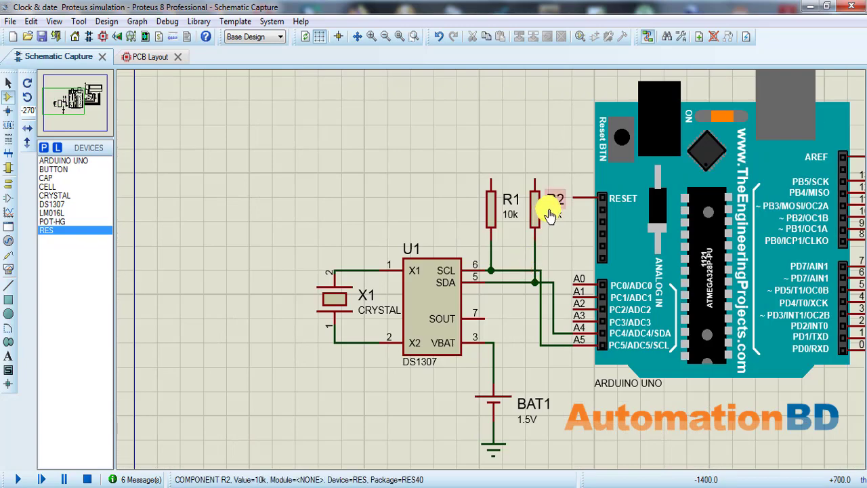
scroll(551, 214, up, 3)
click(374, 281)
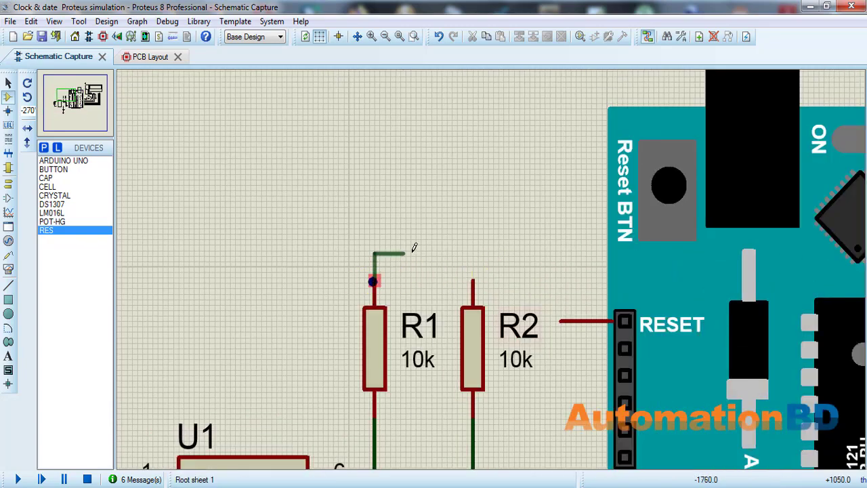
click(473, 278)
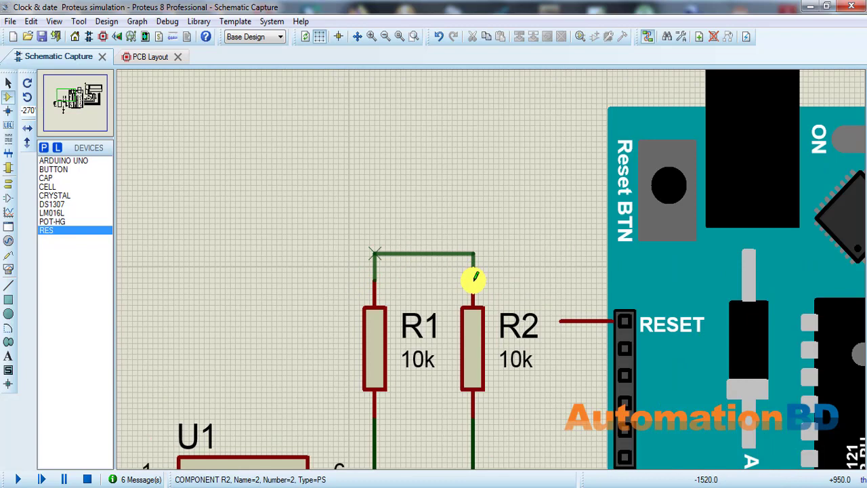
Place a POWER terminal above resistors R1 and R2 and wire it to the wire joining their upper pins.
click(8, 184)
click(47, 196)
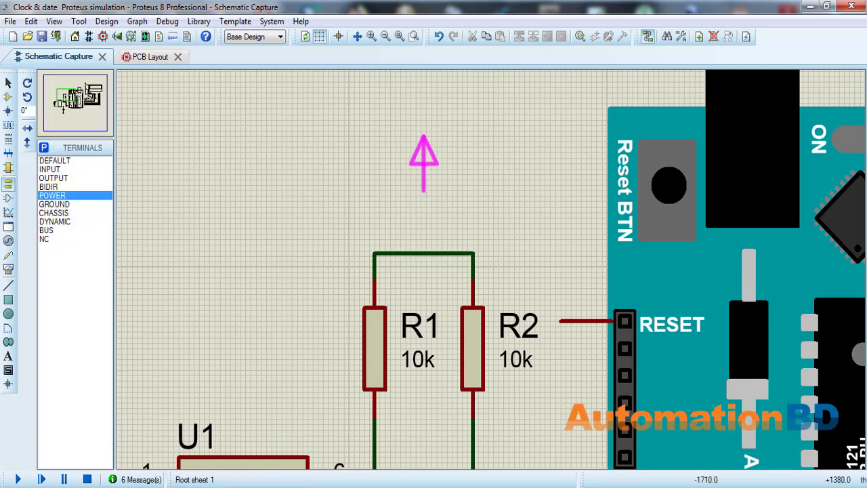
click(425, 191)
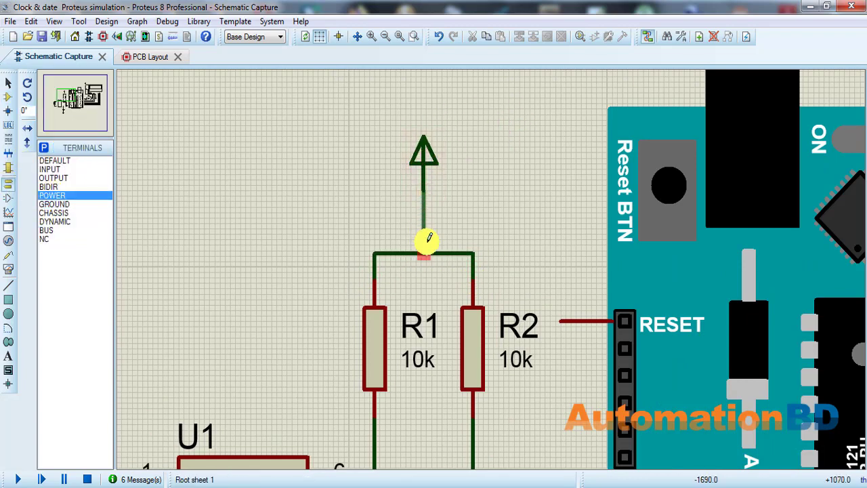
scroll(419, 248, up, 3)
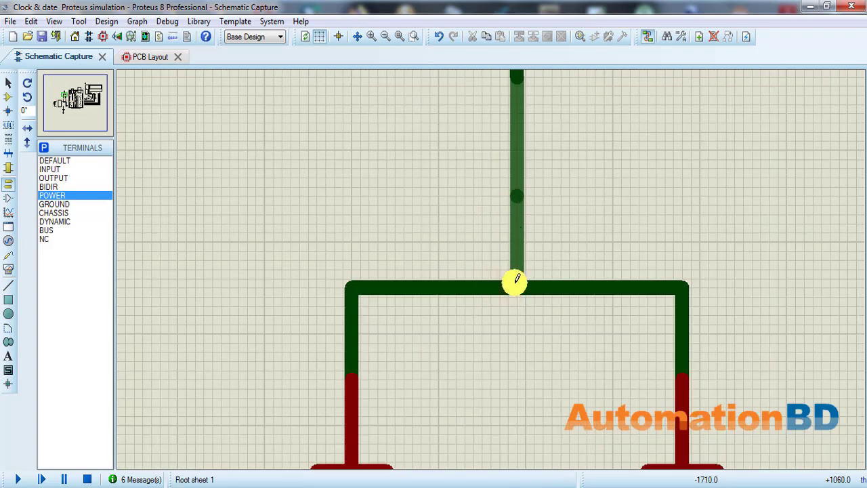
click(513, 286)
Label the power terminal above resistors R1 and R2 as VCC.
scroll(514, 265, down, 2)
scroll(499, 120, up, 2)
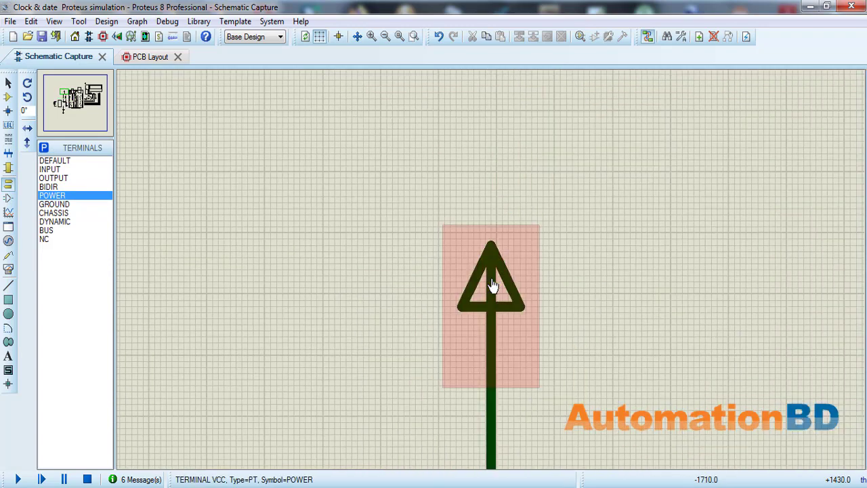
double_click(493, 284)
click(473, 138)
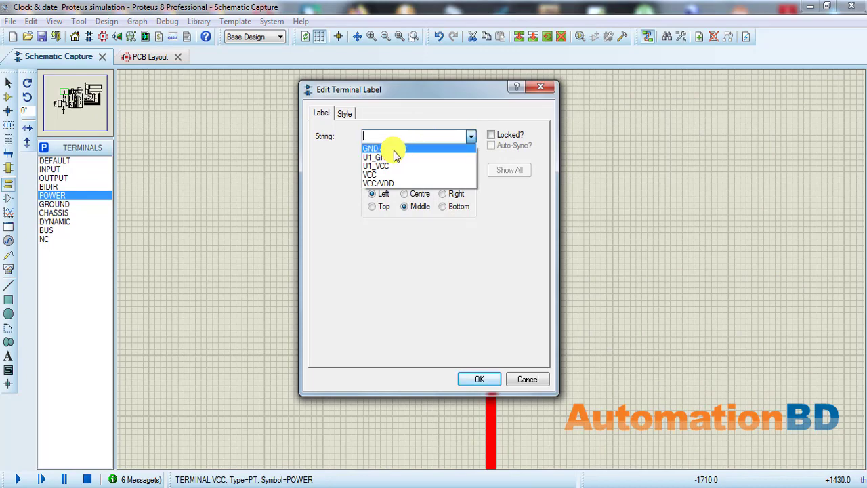
click(371, 175)
click(485, 378)
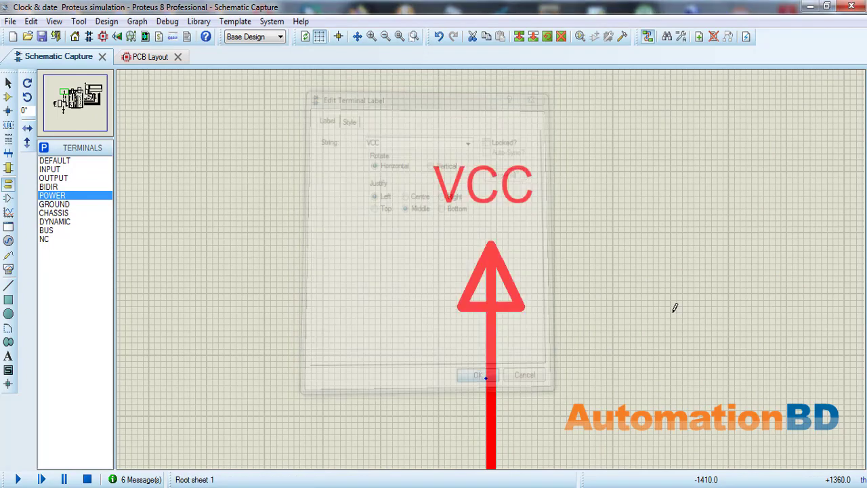
Label the power terminal above potentiometer RV1 as VCC.
scroll(468, 258, down, 3)
scroll(493, 265, up, 1)
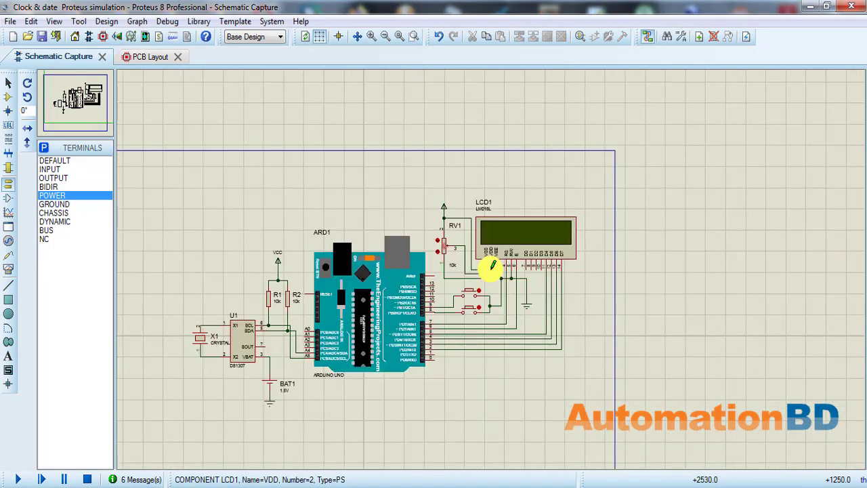
scroll(438, 227, up, 2)
double_click(492, 230)
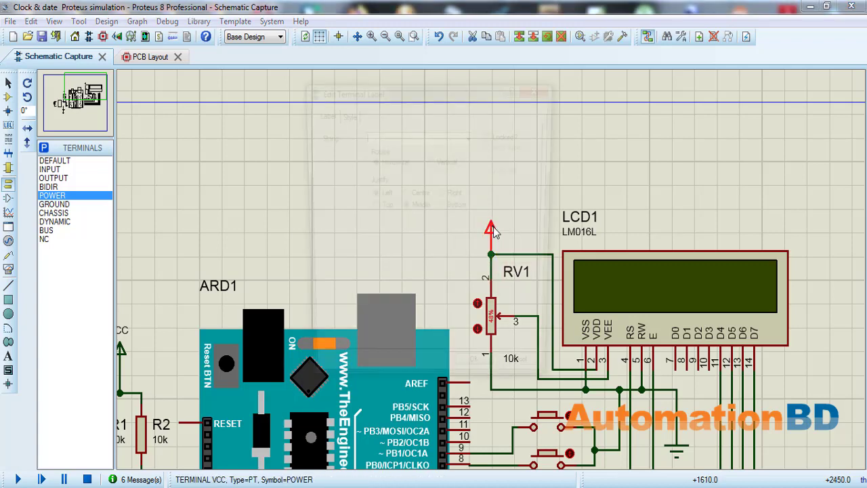
click(471, 136)
click(374, 169)
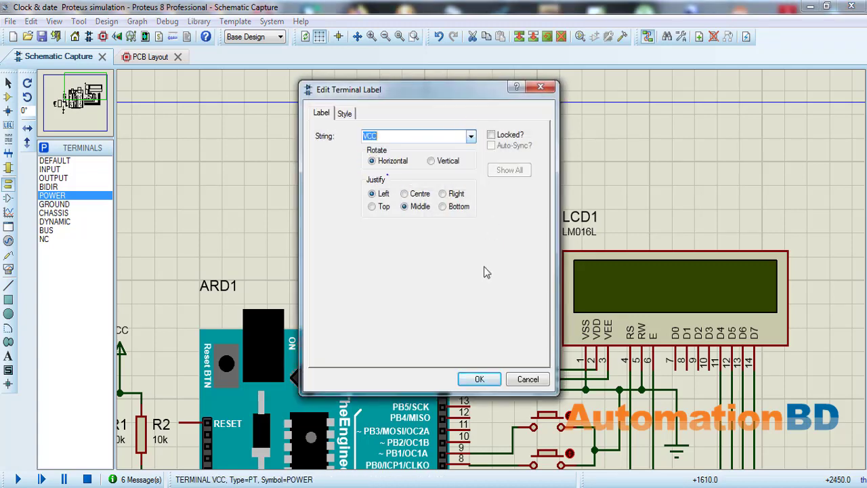
click(478, 379)
Set the value of battery BAT1 to 3V.
scroll(594, 213, down, 2)
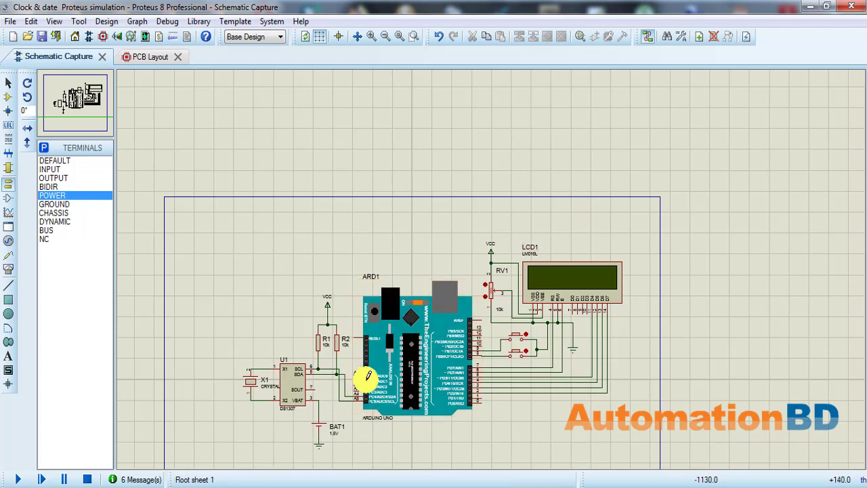
scroll(362, 412, up, 3)
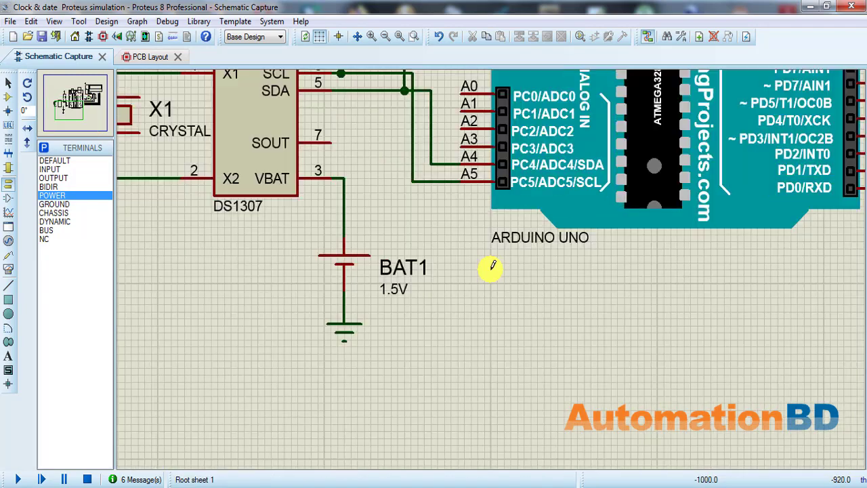
double_click(400, 300)
key(BackSpace)
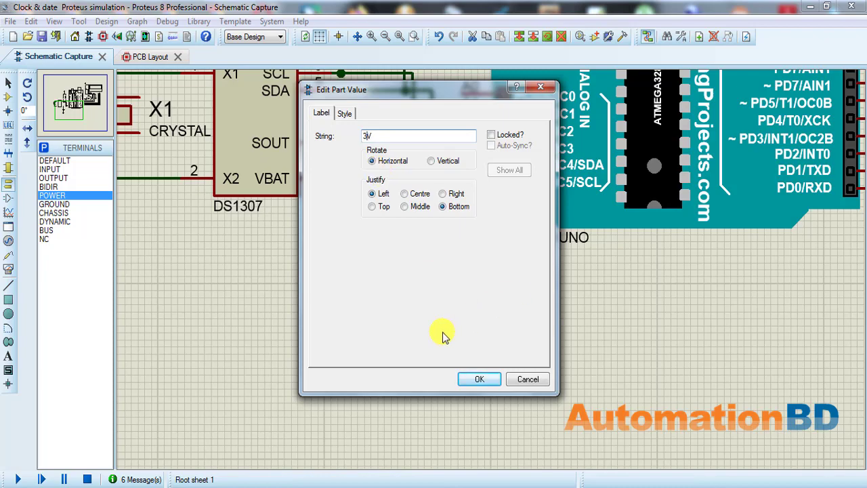
click(480, 380)
scroll(434, 325, down, 3)
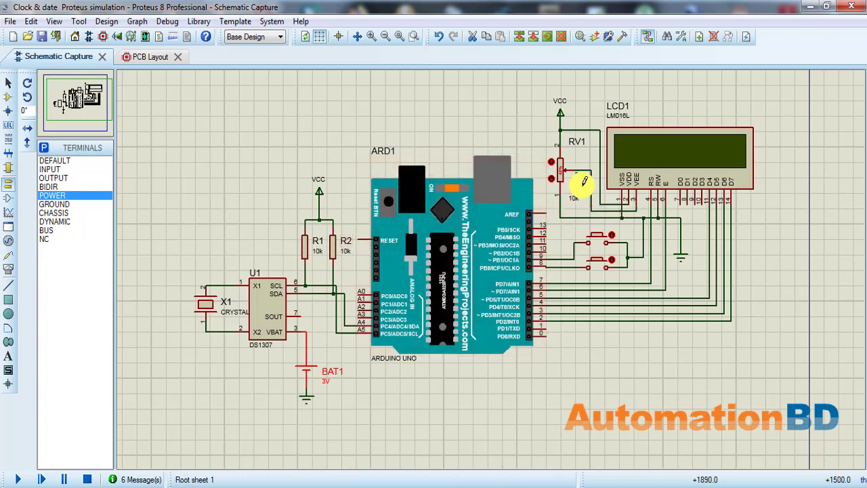
scroll(701, 214, up, 1)
scroll(490, 265, down, 1)
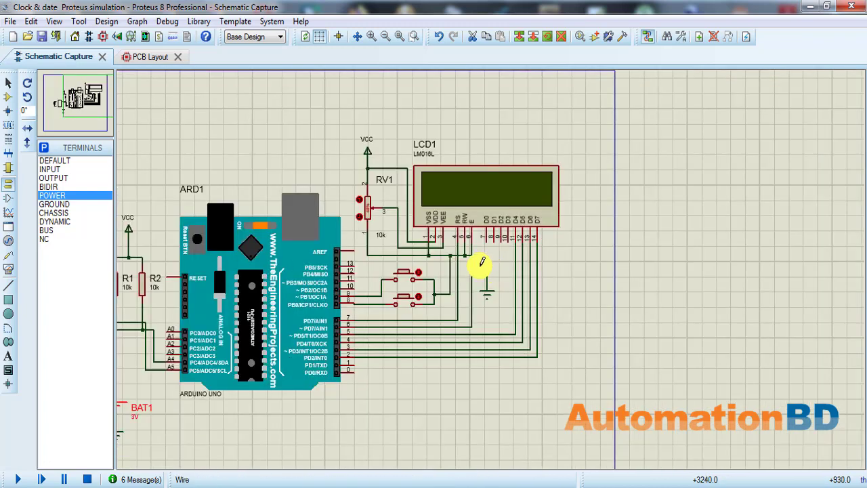
scroll(478, 261, up, 1)
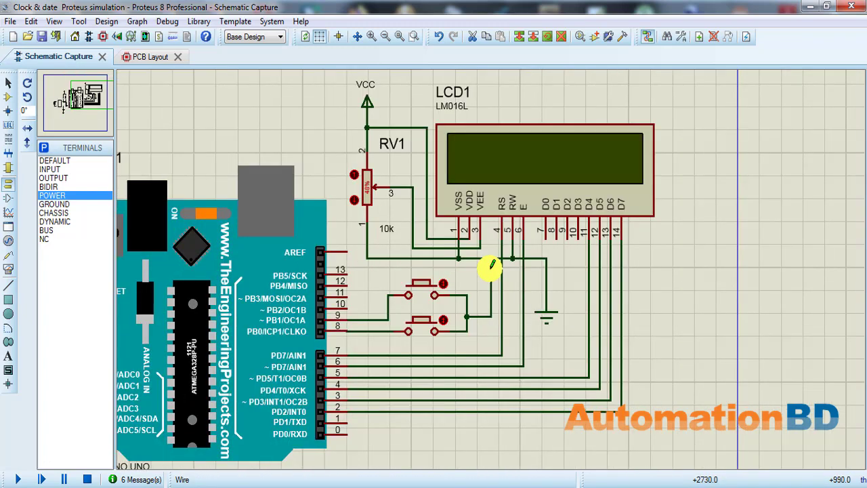
scroll(491, 265, down, 2)
scroll(409, 293, up, 1)
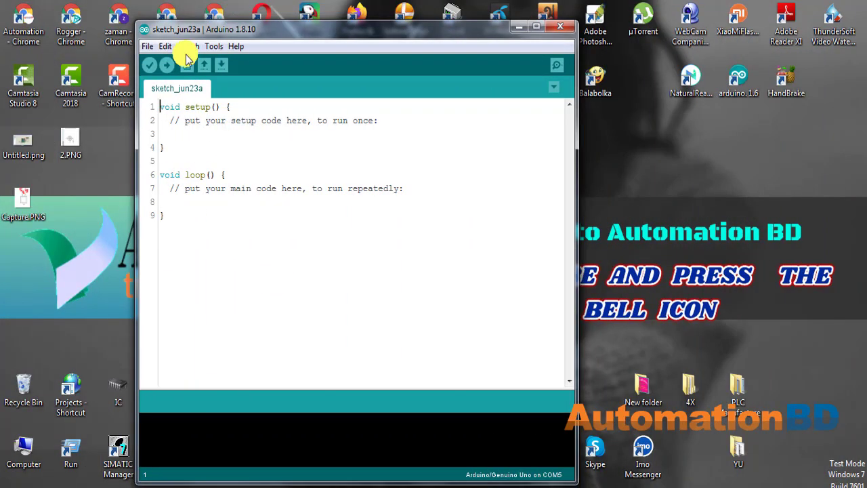
In the Arduino IDE, open the Clock___date__Proteus_simulation sketch from the Clock & date Proteus simulation folder.
click(146, 47)
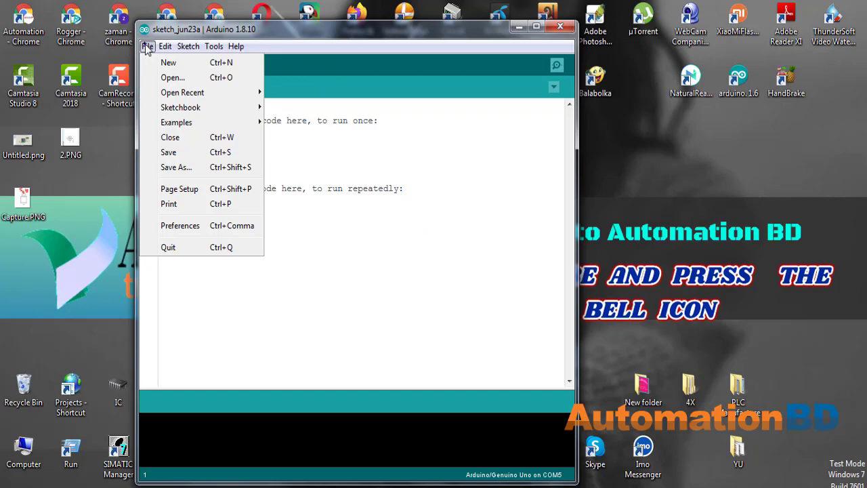
click(169, 80)
click(376, 51)
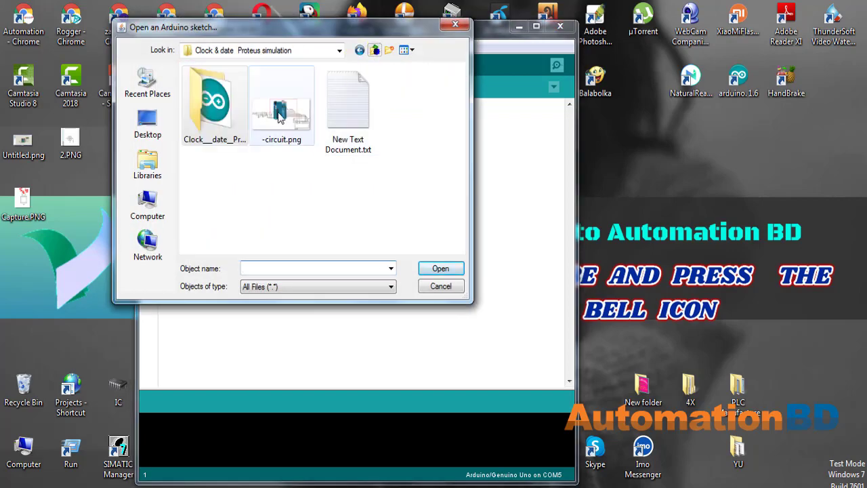
double_click(215, 109)
click(246, 86)
click(430, 268)
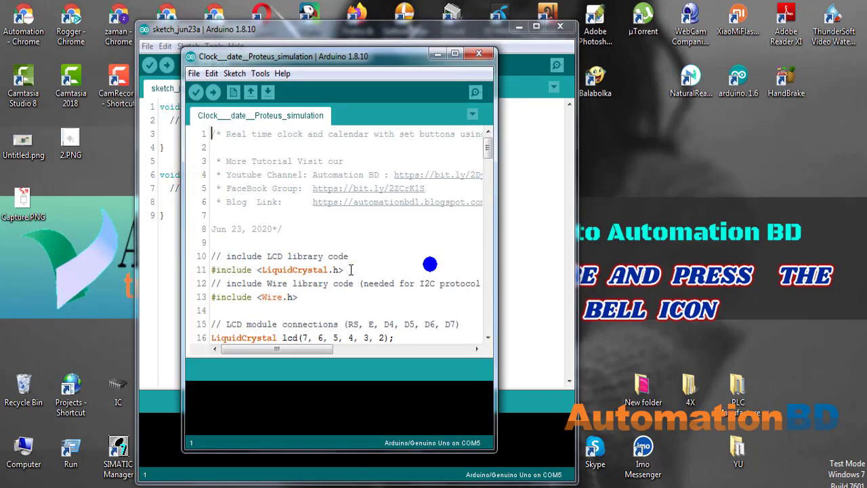
Close the empty sketch_jun23a window, and widen and move up the Clock___date__Proteus_simulation window.
click(560, 26)
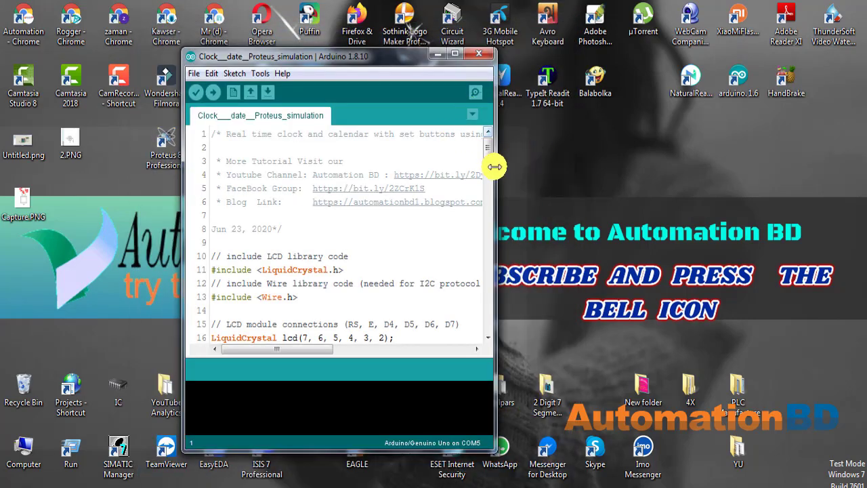
drag(494, 166, 636, 168)
drag(479, 48, 481, 26)
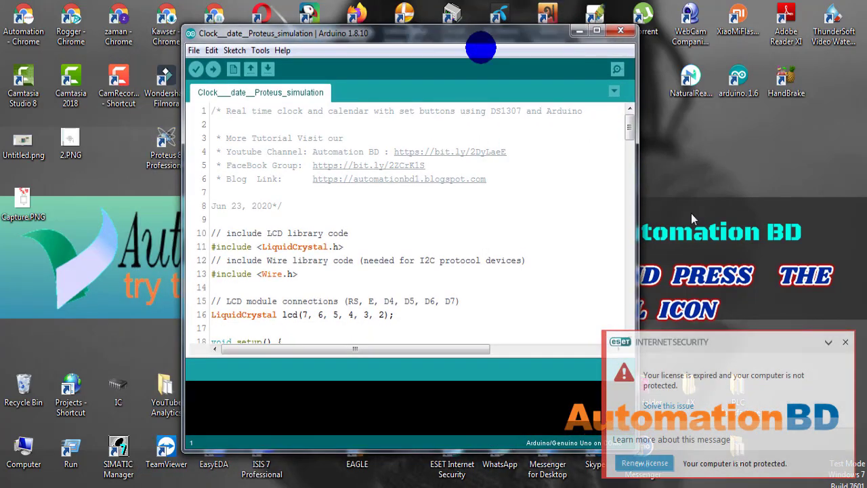
click(844, 342)
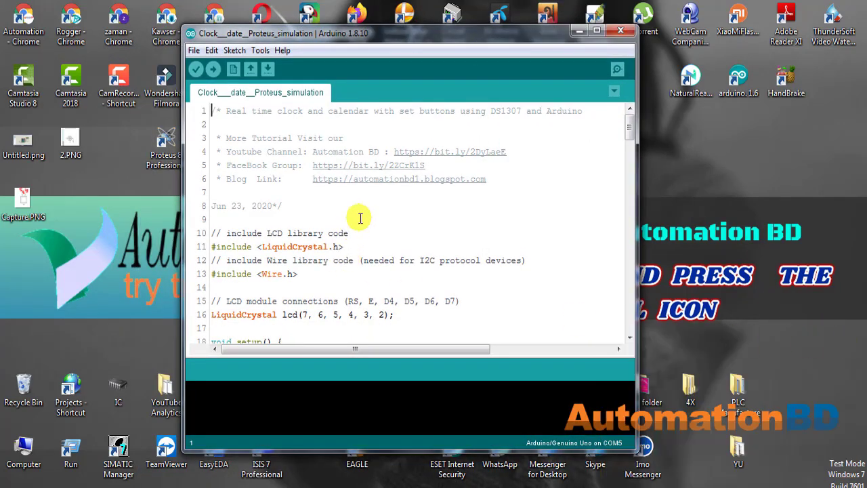
Examine the YouTube channel, Facebook group and blog links in the sketch's header comment.
drag(536, 151, 266, 151)
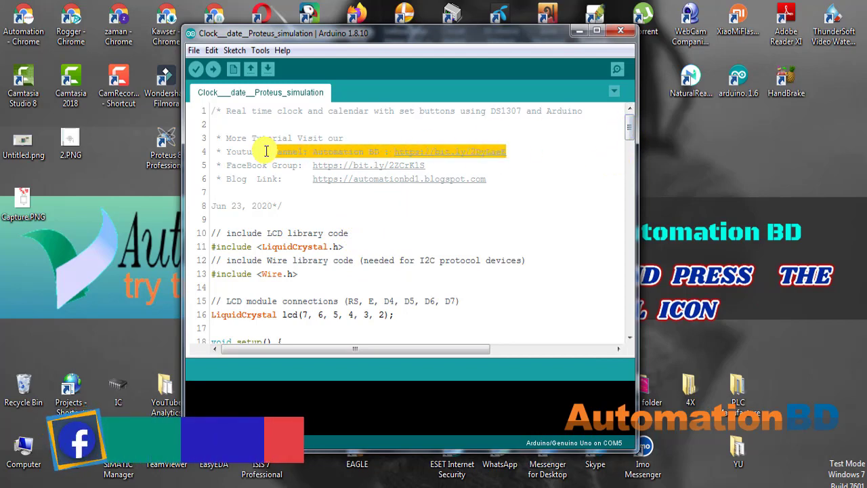
click(533, 190)
drag(444, 167, 259, 167)
click(571, 209)
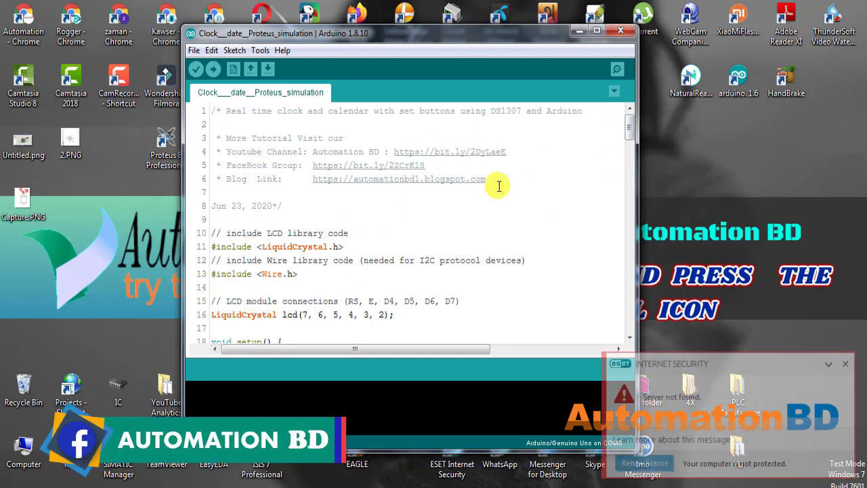
drag(499, 186, 294, 180)
click(337, 211)
Examine the LCD module connections and the button pin modes in setup(), widening the sketch window to show the full comments.
scroll(353, 225, down, 2)
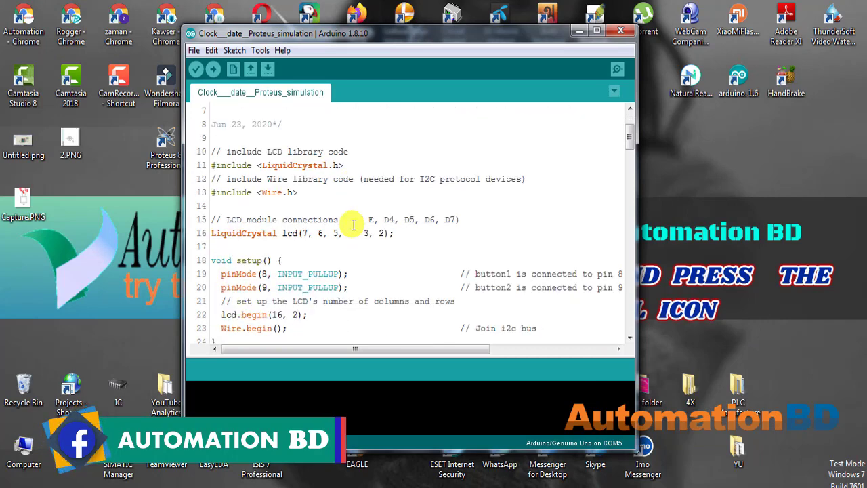
drag(461, 218, 301, 219)
click(498, 205)
scroll(500, 189, down, 2)
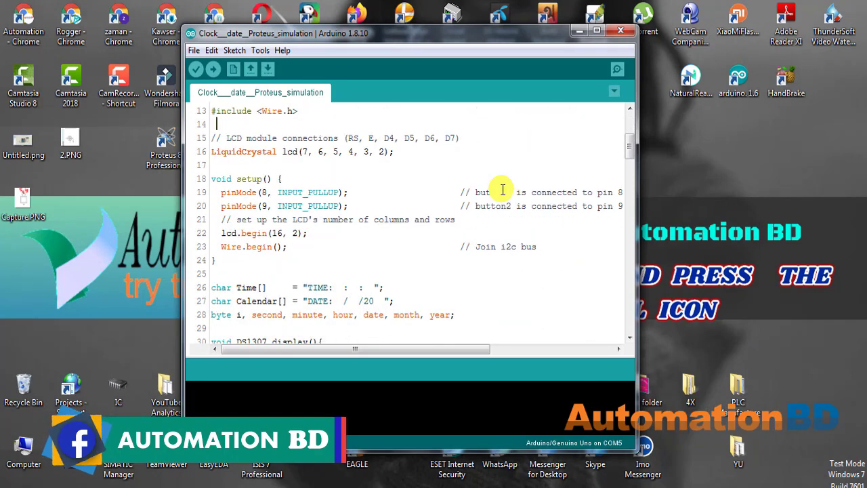
drag(637, 224, 762, 222)
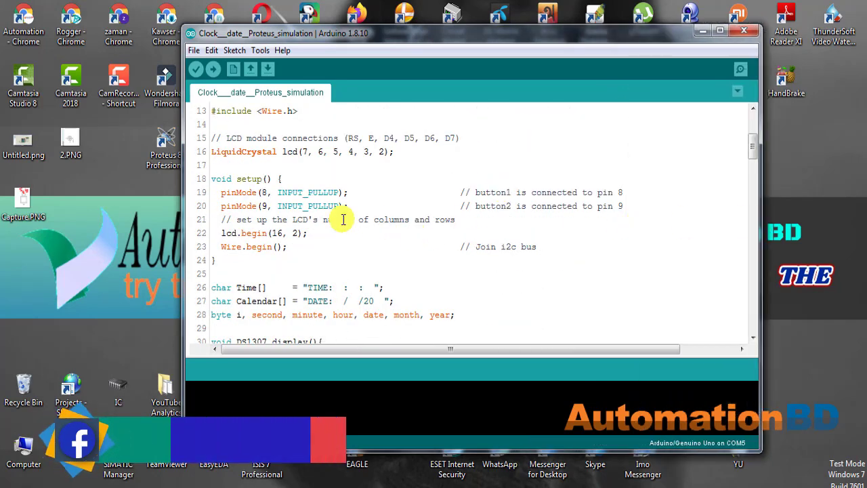
drag(366, 191, 309, 192)
click(353, 252)
Examine the BCD-to-decimal conversion and the time and calendar print lines in DS1307_display().
scroll(353, 252, down, 5)
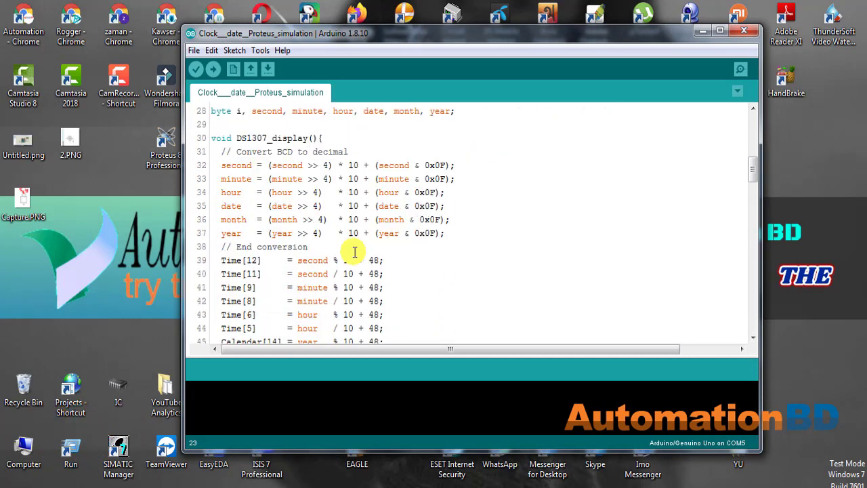
drag(355, 258, 413, 164)
click(500, 212)
scroll(500, 212, down, 7)
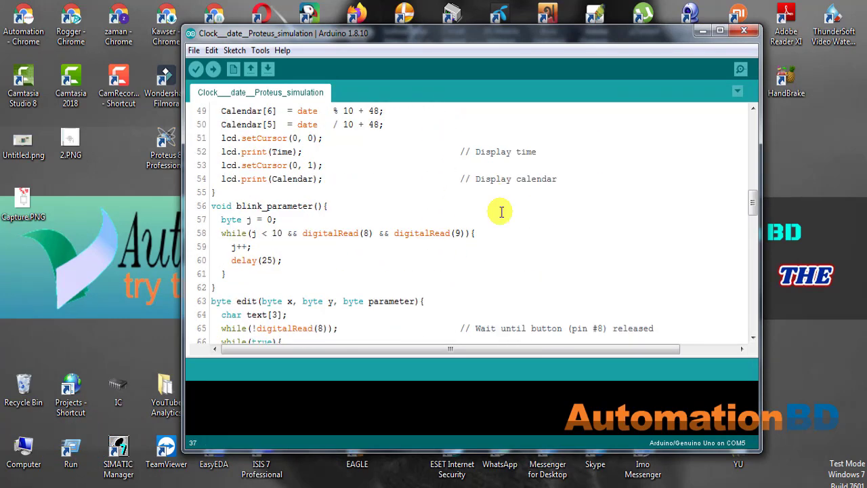
drag(352, 153, 562, 153)
click(579, 191)
drag(575, 181, 458, 179)
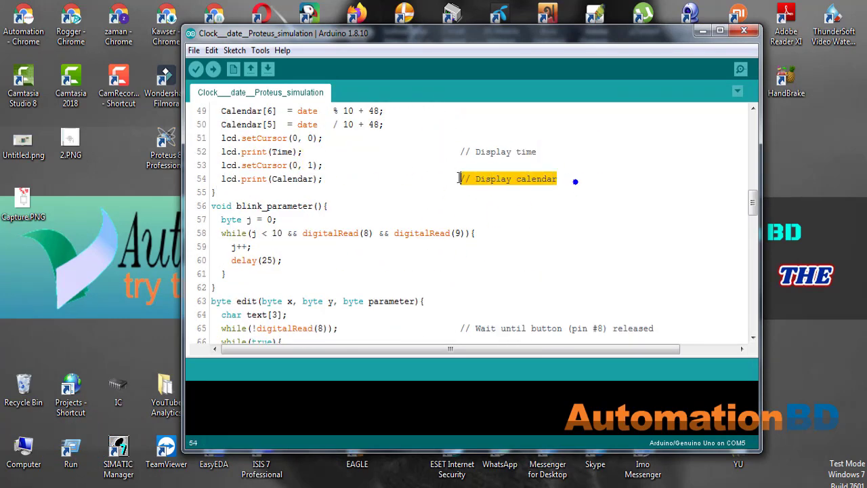
drag(344, 179, 267, 179)
click(386, 202)
scroll(385, 201, down, 2)
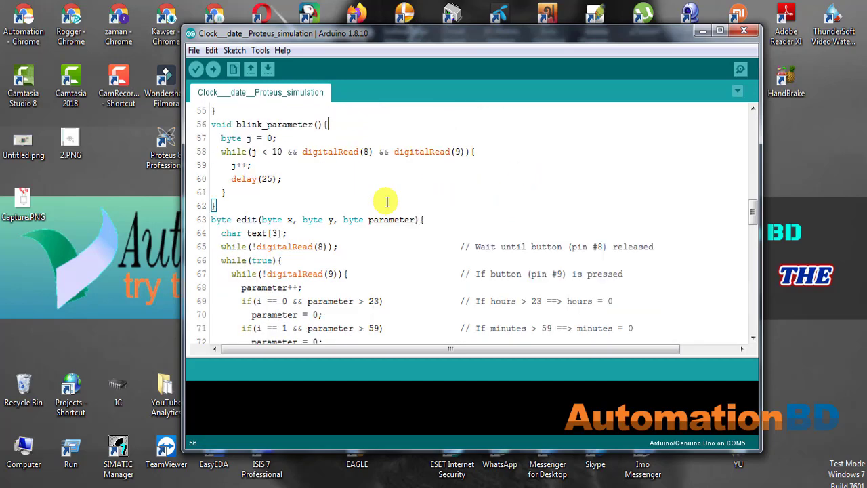
Examine the edit() function's parameter limits and button checks, and the DS1307 write and read lines in the rest of the sketch.
scroll(387, 202, down, 2)
drag(441, 218, 629, 218)
click(328, 206)
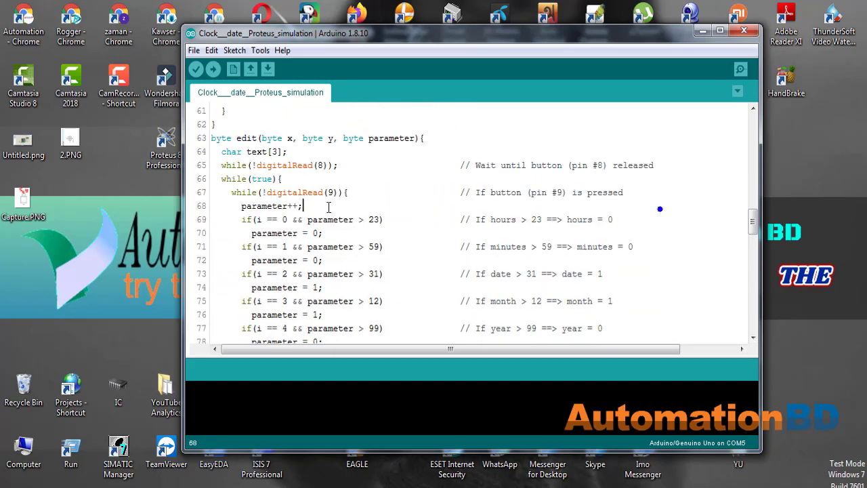
scroll(329, 206, down, 6)
drag(441, 193, 568, 193)
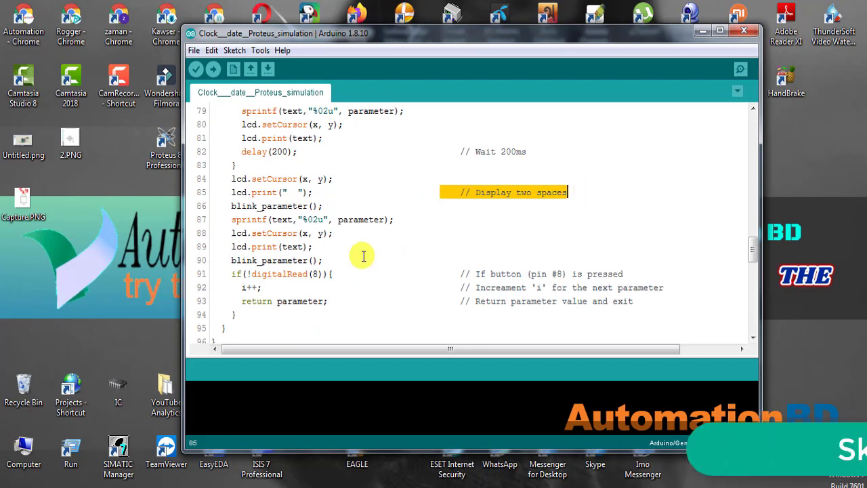
click(363, 255)
scroll(363, 256, down, 11)
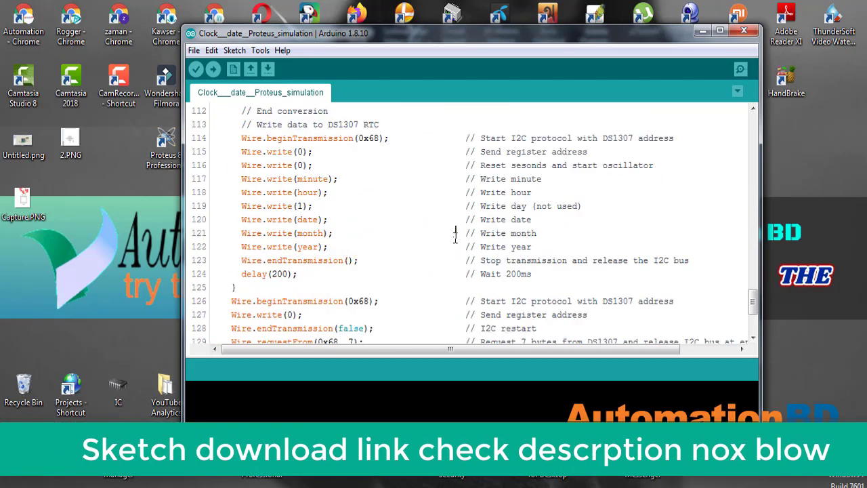
drag(455, 234, 494, 248)
click(387, 275)
scroll(387, 275, down, 4)
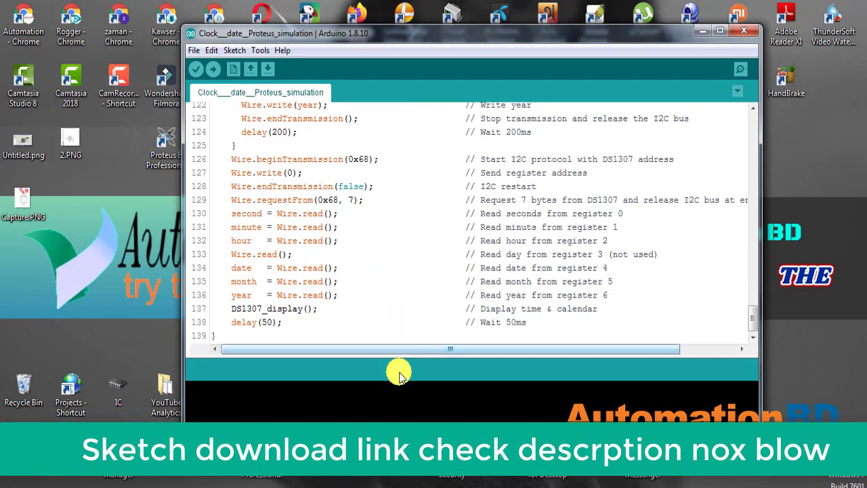
Compile the sketch, enlarge the output area and copy the path of Clock___date__Proteus_simulation.ino.hex from the compiler output.
click(197, 70)
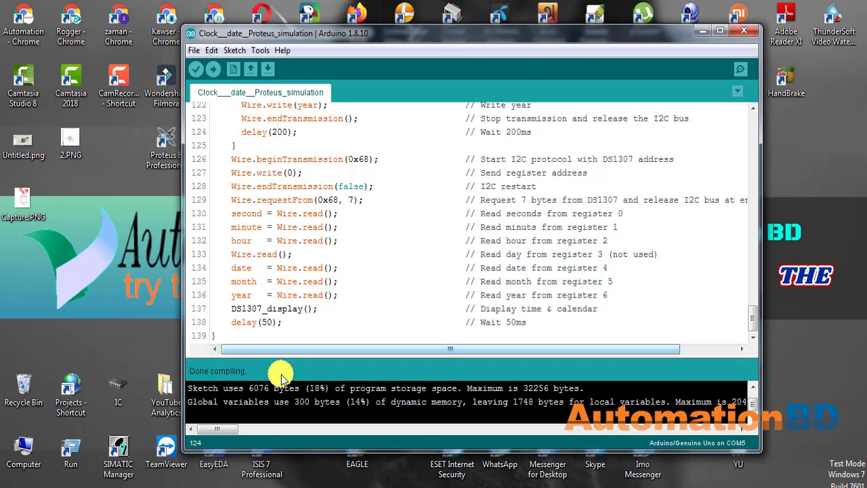
drag(353, 352, 362, 278)
drag(218, 429, 300, 422)
scroll(291, 363, up, 2)
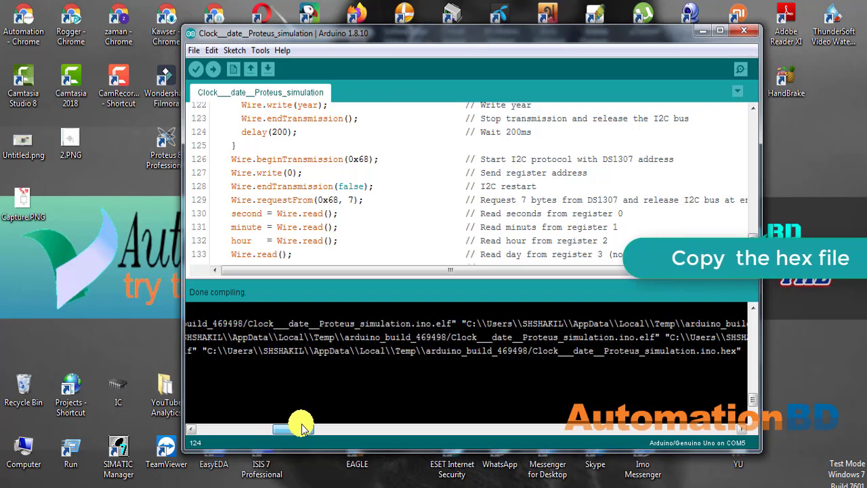
drag(204, 351, 742, 355)
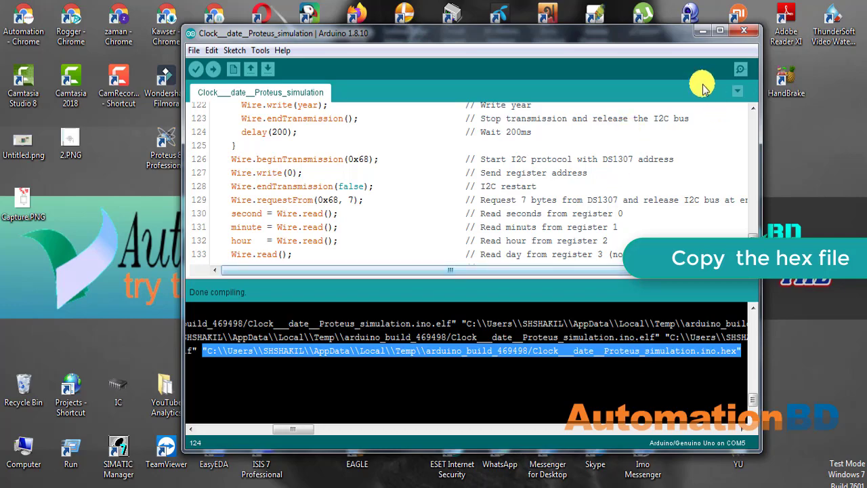
Switch to the Proteus schematic and assign the copied hex path as the program file of the Arduino Uno ARD1.
click(702, 30)
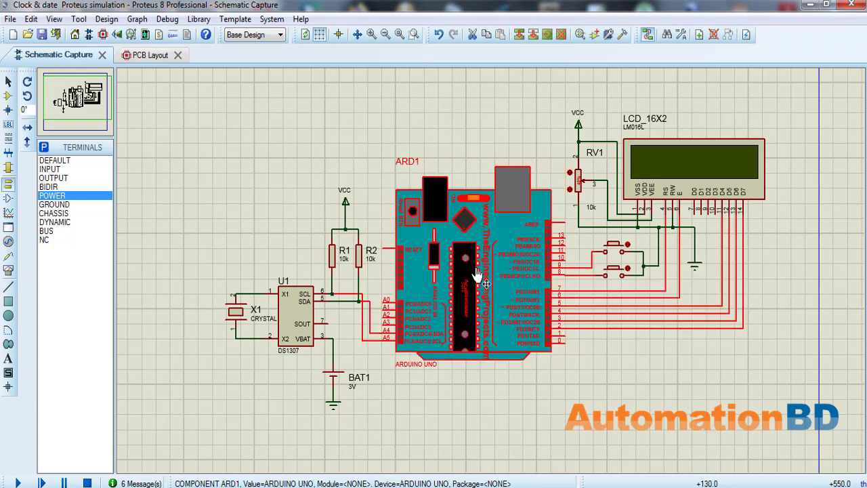
double_click(476, 271)
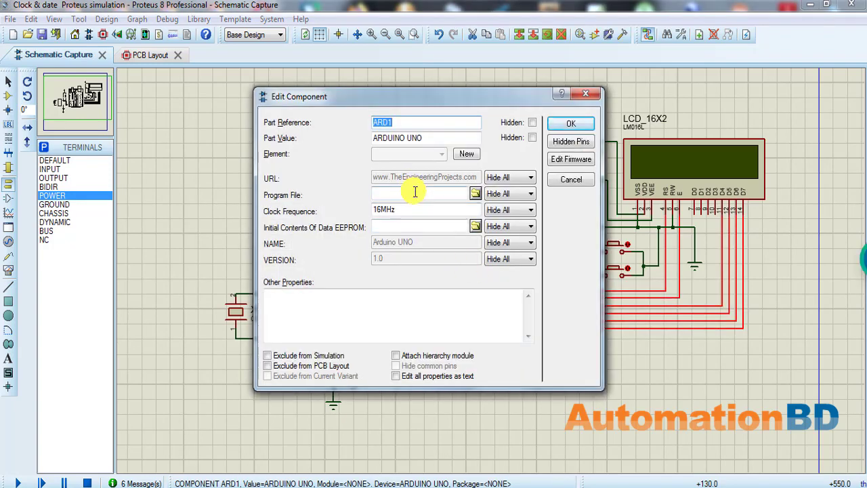
click(415, 193)
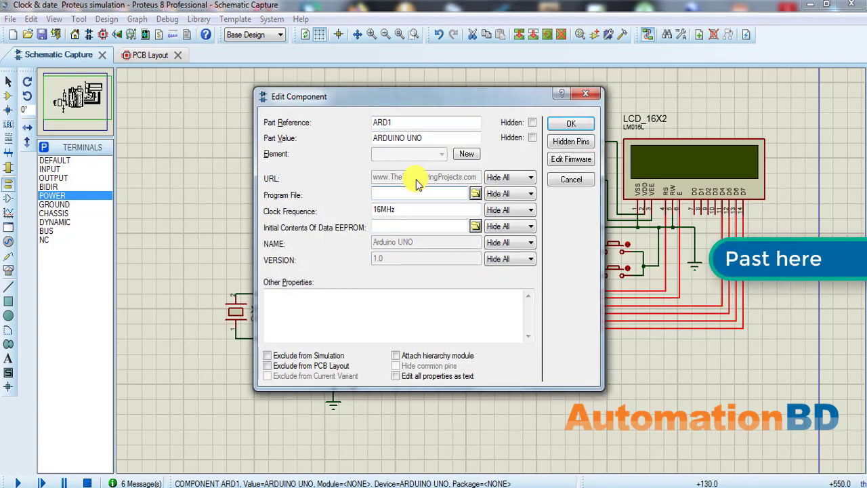
click(571, 123)
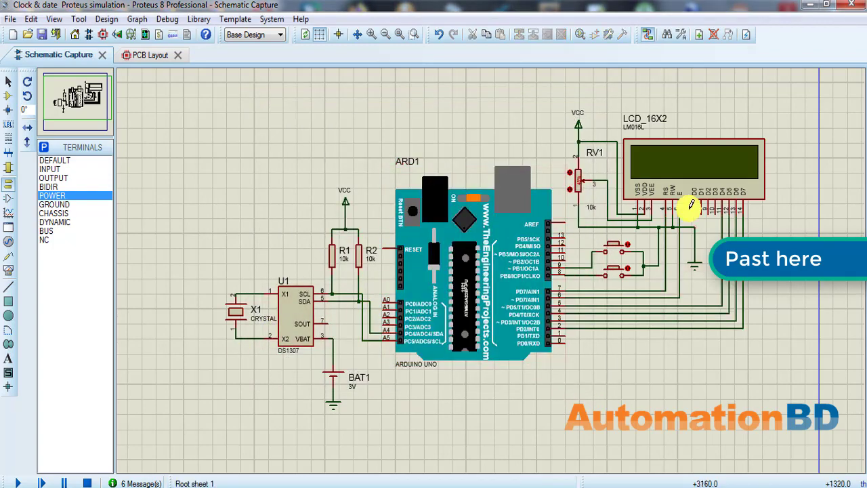
Start the simulation of the clock circuit with the LCD and push buttons in view.
scroll(687, 203, down, 2)
scroll(496, 270, up, 3)
scroll(496, 270, down, 3)
scroll(543, 251, up, 3)
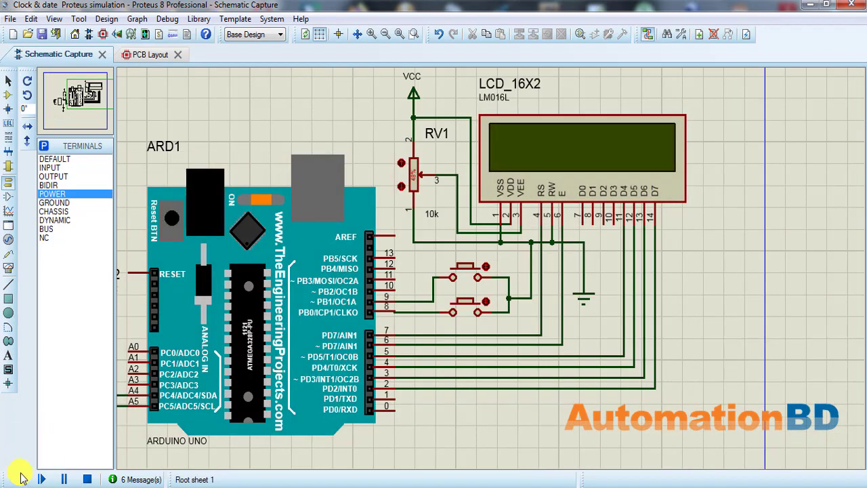
click(18, 480)
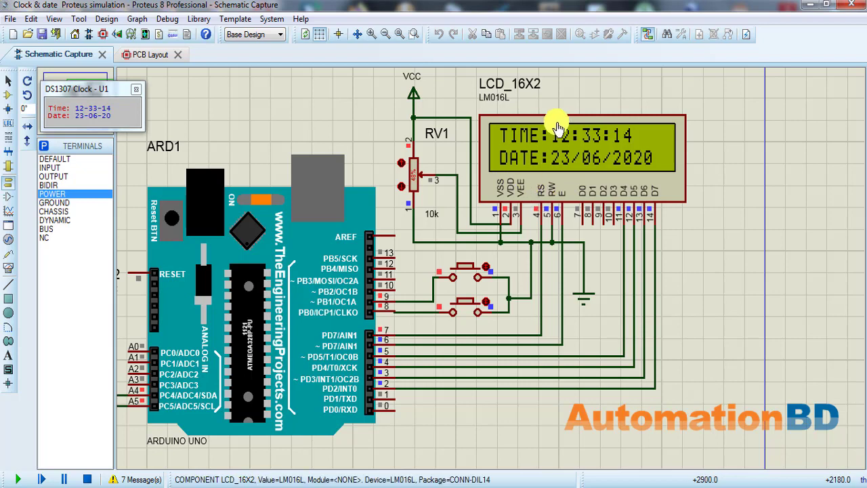
Set the LCD clock's hour to 17, minutes to 37 and day to 28 with the circuit's two push buttons.
click(466, 309)
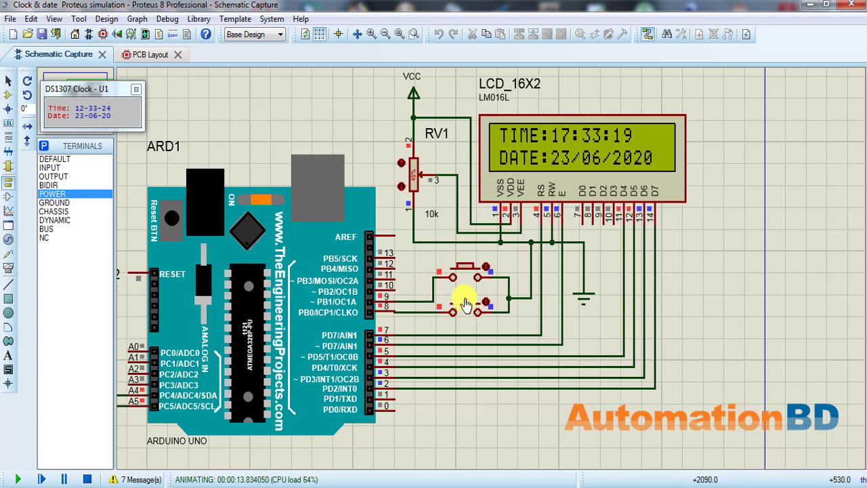
click(468, 269)
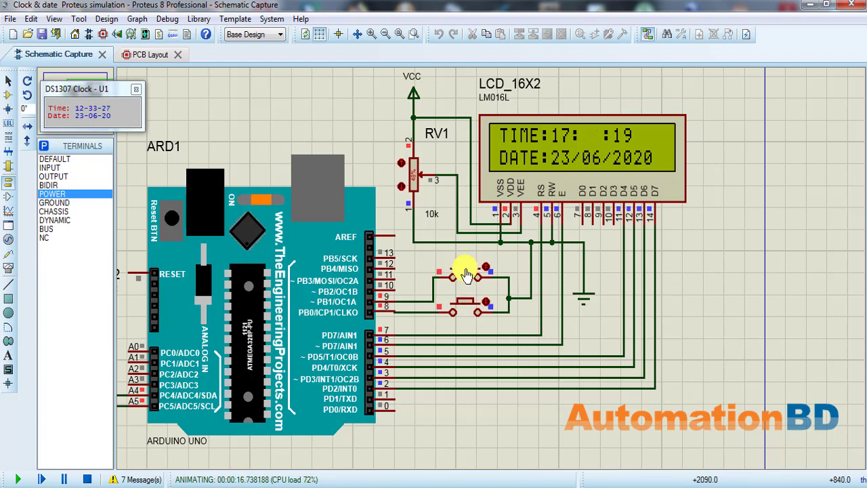
click(473, 283)
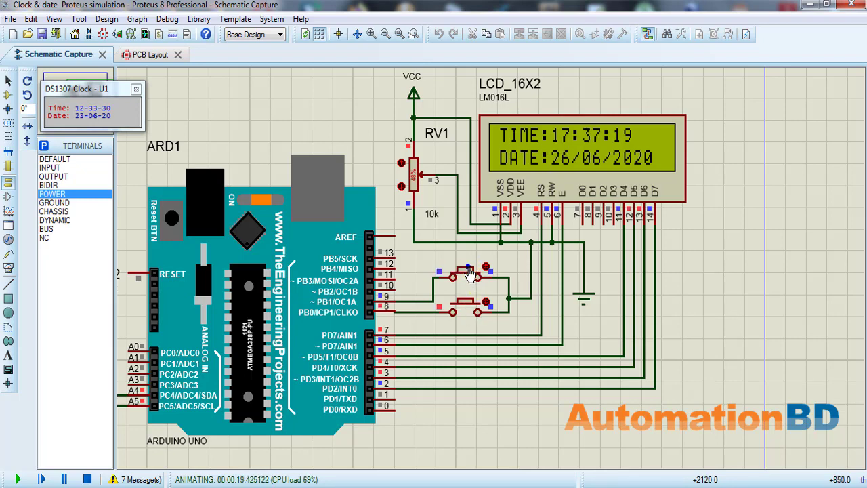
click(463, 308)
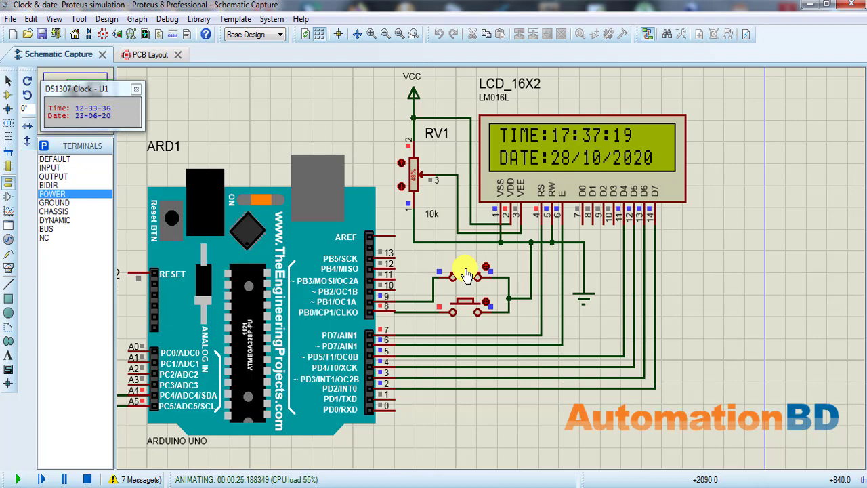
Set the LCD date's month to 03 and year to 2026 with the pin 9 push button.
click(466, 275)
click(466, 275)
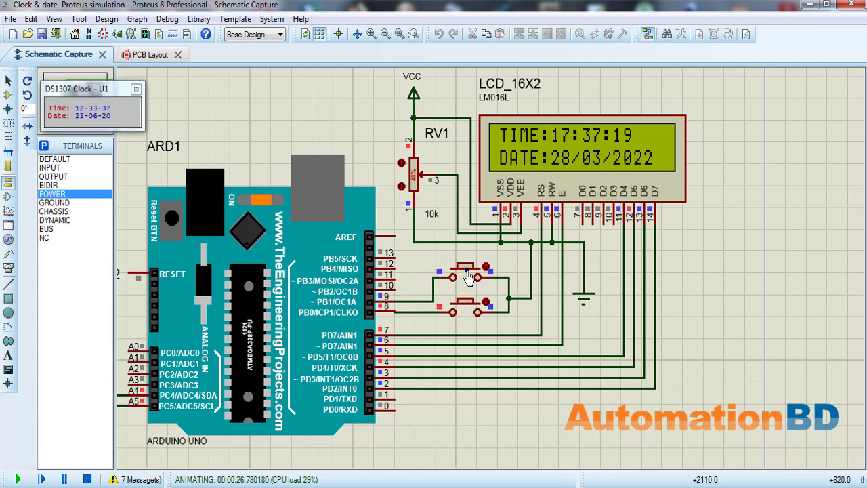
click(466, 274)
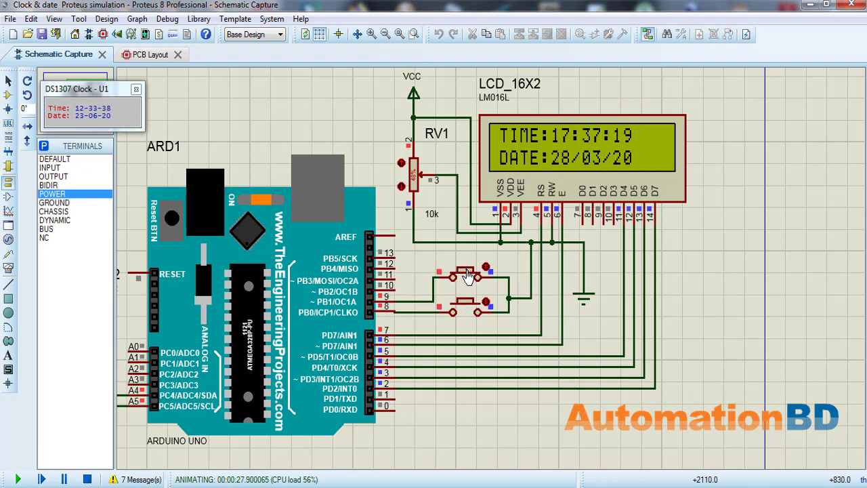
Move the DS1307 Clock window to the empty area above the DS1307 chip and close it.
scroll(498, 275, down, 3)
scroll(428, 278, up, 1)
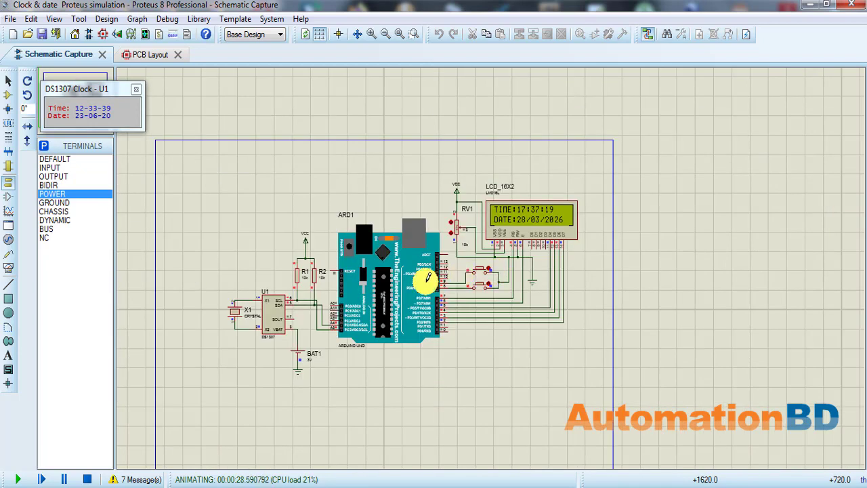
scroll(428, 278, up, 1)
drag(87, 88, 738, 223)
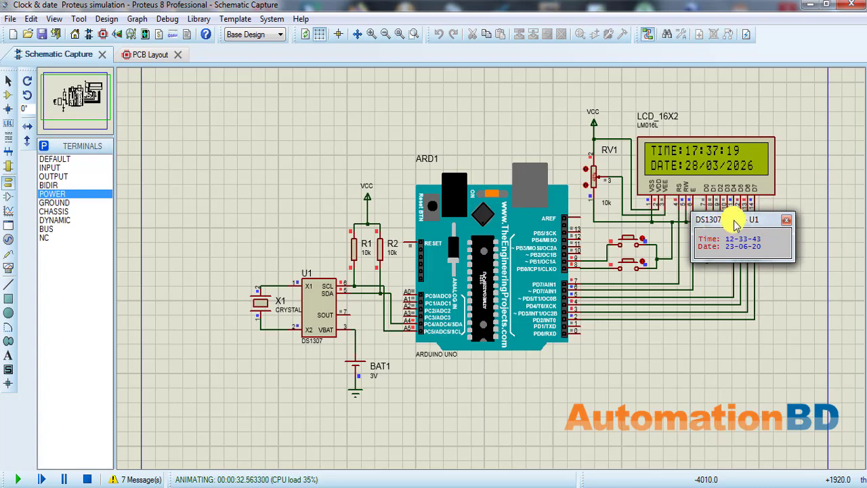
drag(736, 225, 227, 157)
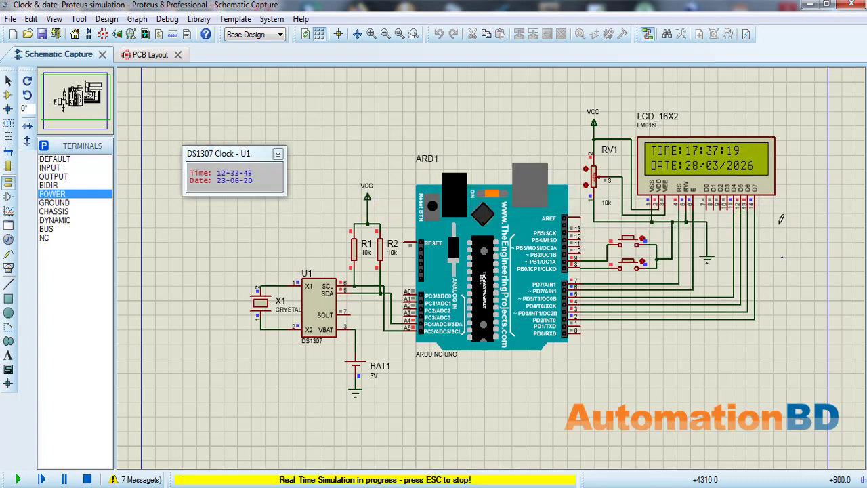
scroll(746, 227, up, 3)
scroll(380, 288, down, 1)
scroll(402, 277, up, 1)
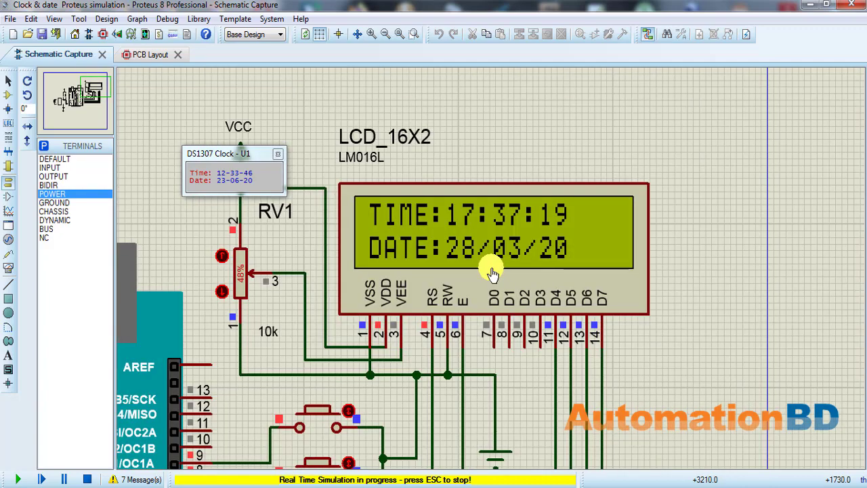
click(277, 154)
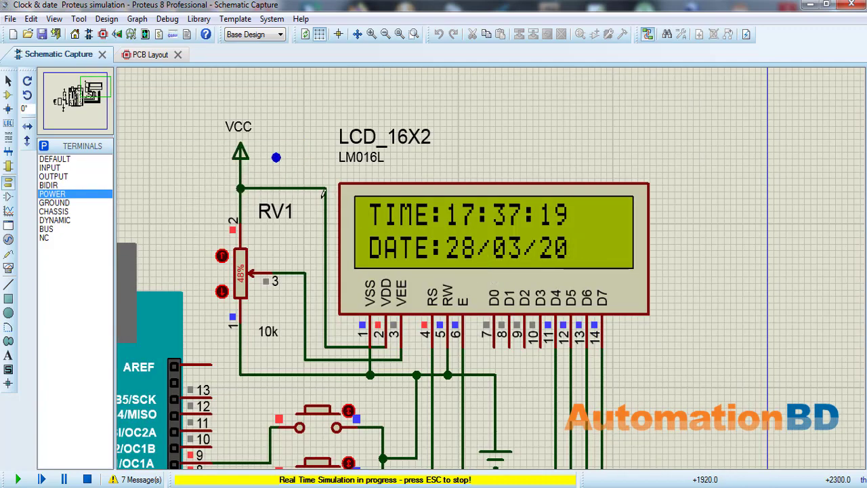
Examine the running circuit around the LCD, the Arduino Uno and the DS1307 with its crystal and battery.
scroll(467, 254, down, 1)
scroll(468, 254, down, 1)
scroll(450, 305, up, 1)
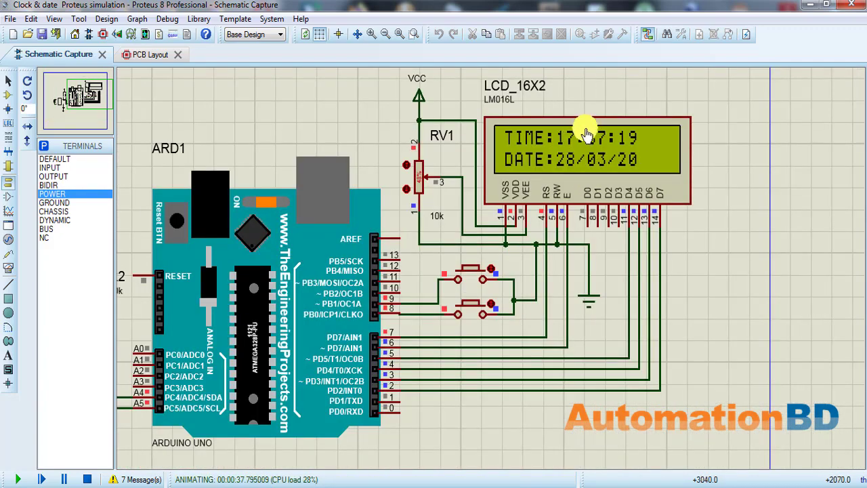
scroll(630, 193, down, 1)
scroll(234, 351, up, 1)
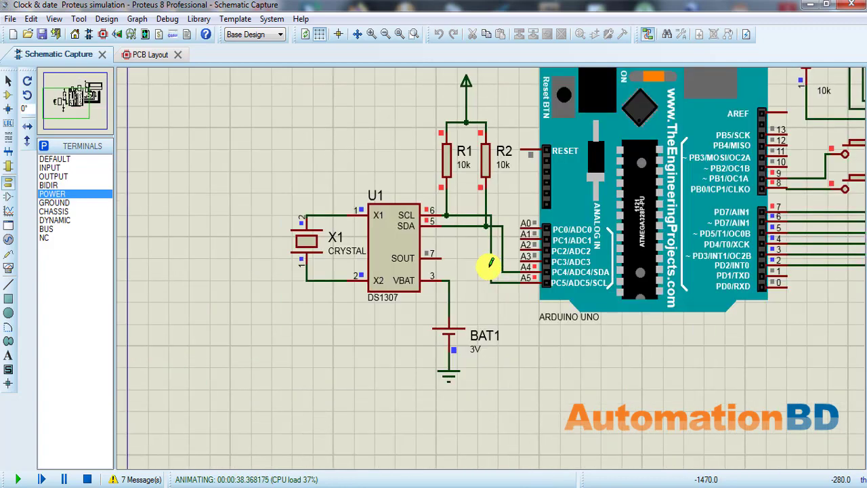
scroll(459, 252, down, 2)
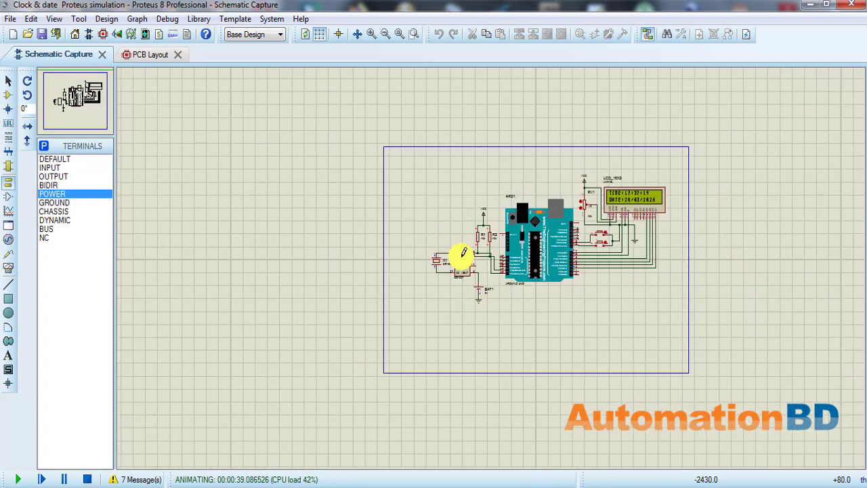
scroll(492, 263, up, 1)
scroll(493, 263, up, 2)
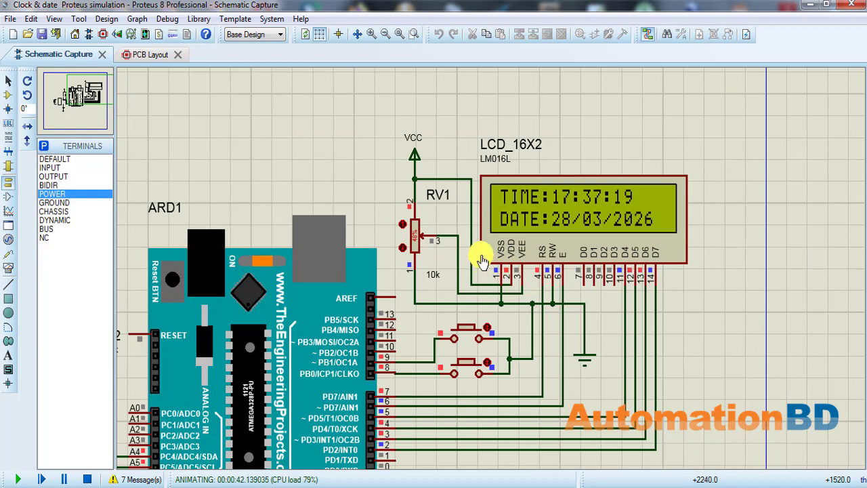
scroll(482, 261, down, 1)
scroll(488, 264, up, 1)
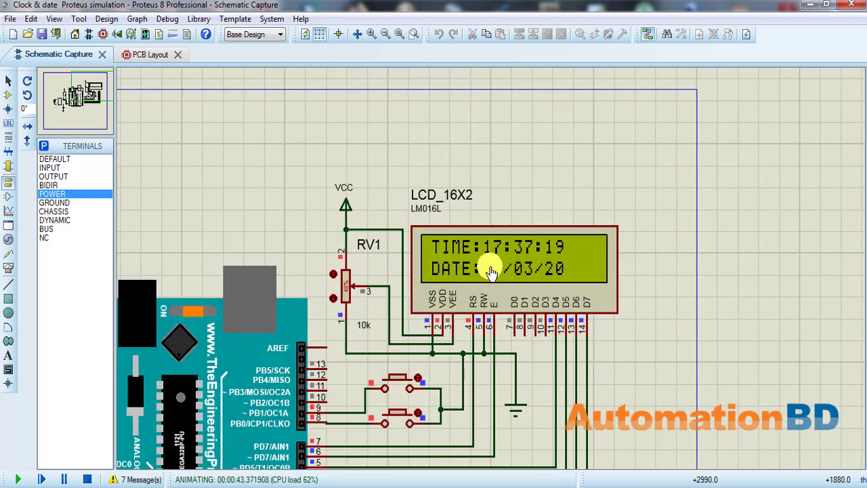
Confirm the edited year with the pin 8 push button to save the new time and date to the DS1307.
scroll(484, 288, down, 1)
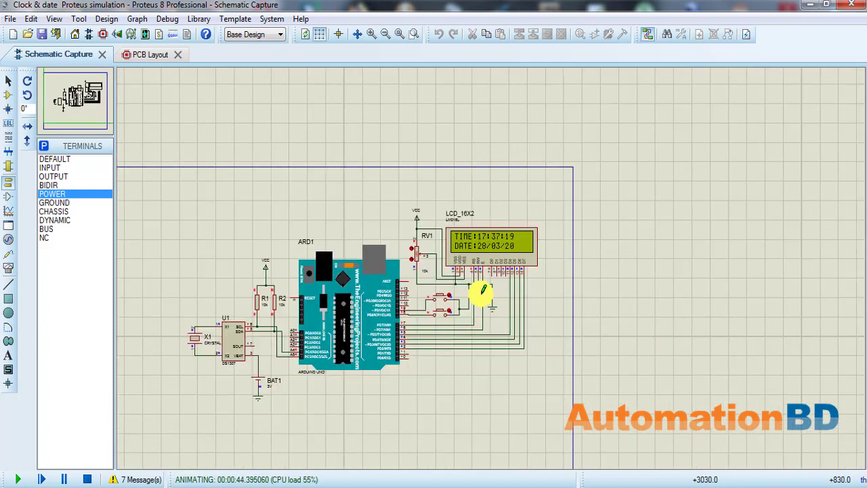
scroll(489, 277, up, 1)
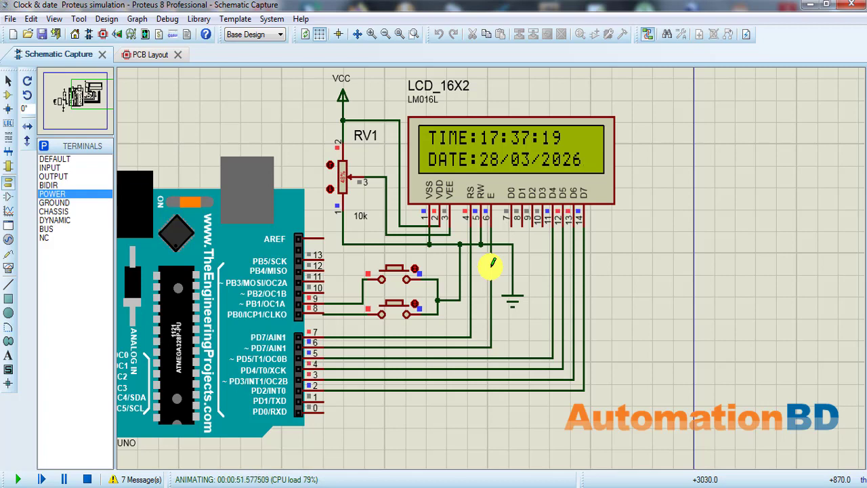
click(395, 306)
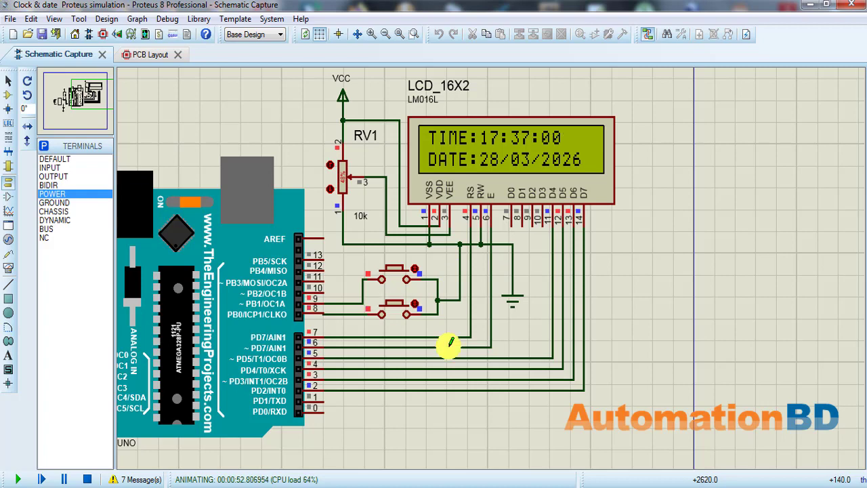